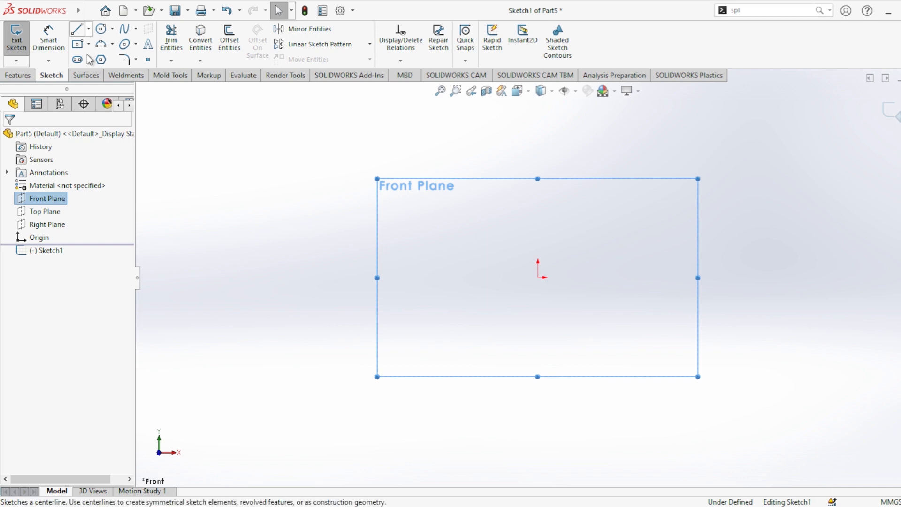
- Sketch a vertical centerline about 77 mm long upward from the origin on the Front Plane
{"action": "left_click", "coordinate": [78, 29]}
{"action": "left_click", "coordinate": [538, 277]}
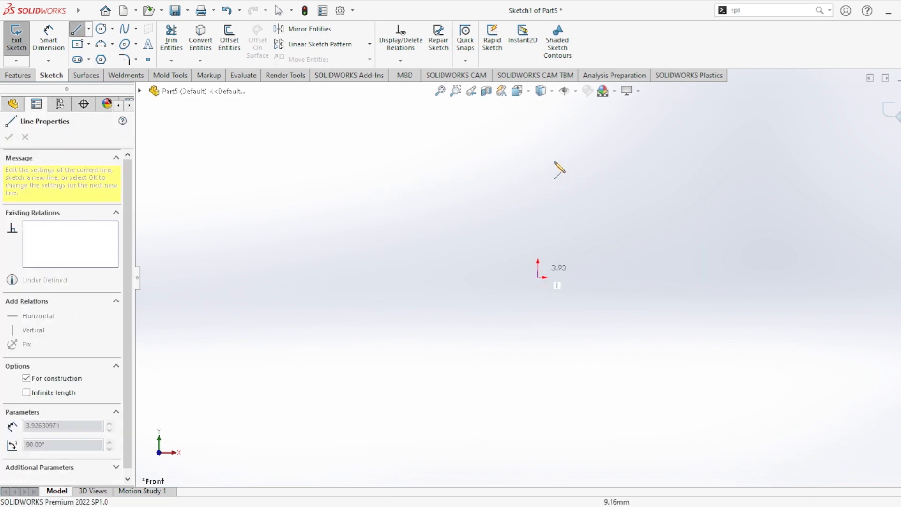
{"action": "left_click", "coordinate": [538, 139]}
{"action": "key", "text": "Escape"}
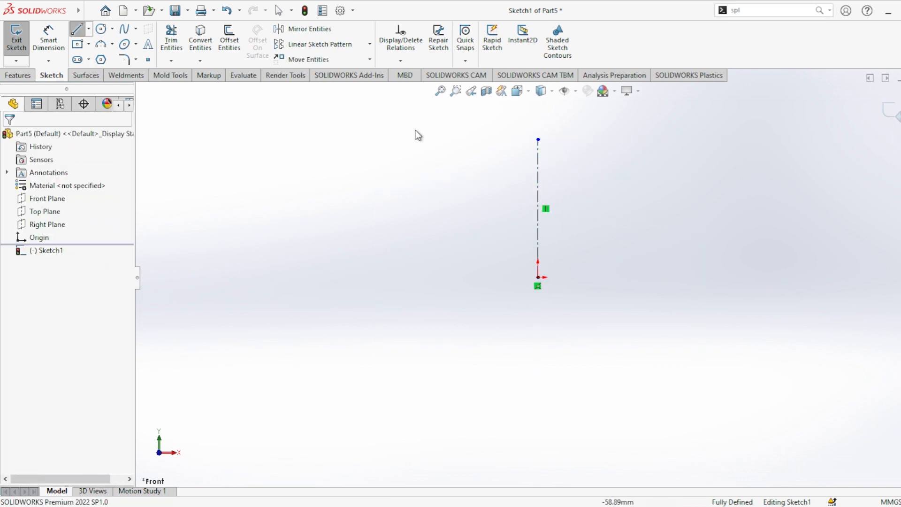
- Dimension the vertical centerline's length and set it to 50 mm
{"action": "left_click", "coordinate": [44, 39]}
{"action": "left_click", "coordinate": [539, 163]}
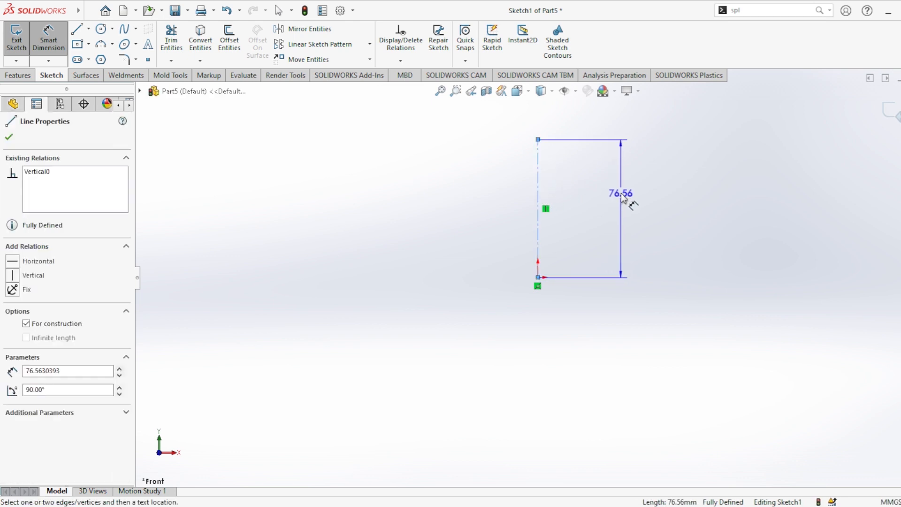
{"action": "left_click", "coordinate": [629, 200]}
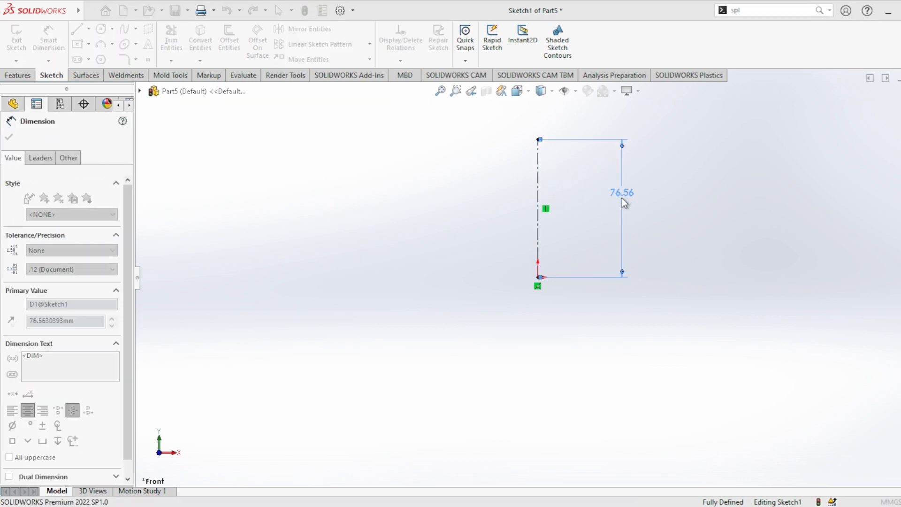
{"action": "type", "text": "50"}
{"action": "key", "text": "Return"}
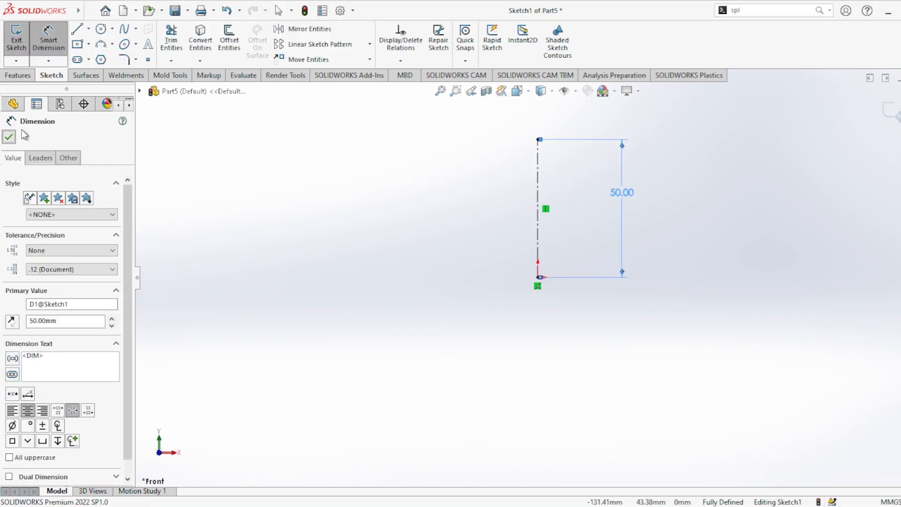
{"action": "left_click", "coordinate": [8, 137]}
- Draw a downward-bulging 3 Point Arc from level with the centerline's upper end, left of it, to the origin, spanning about 80 mm
{"action": "left_click", "coordinate": [101, 44]}
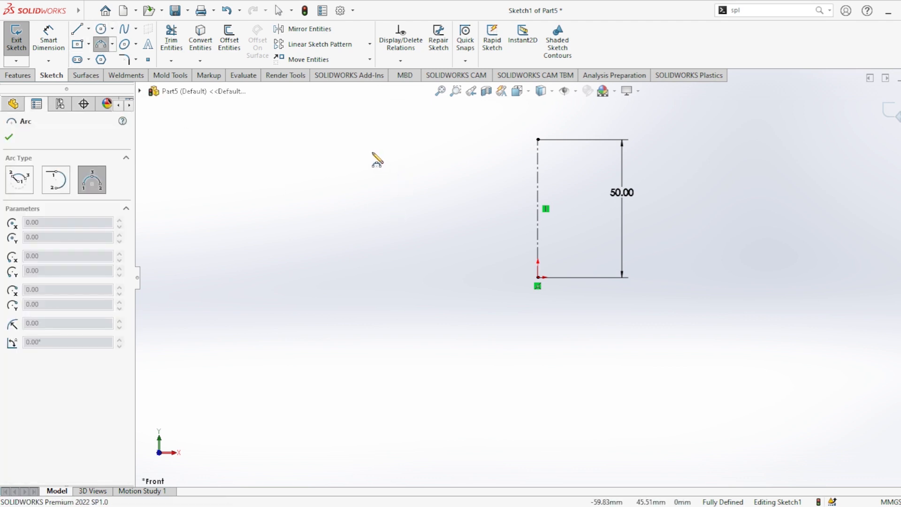
{"action": "left_click", "coordinate": [365, 140]}
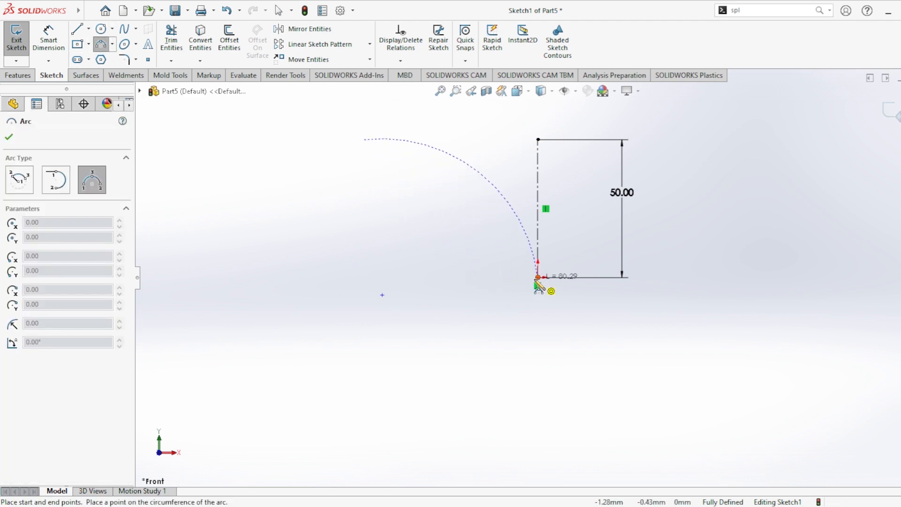
{"action": "left_click", "coordinate": [507, 275]}
{"action": "key", "text": "Escape"}
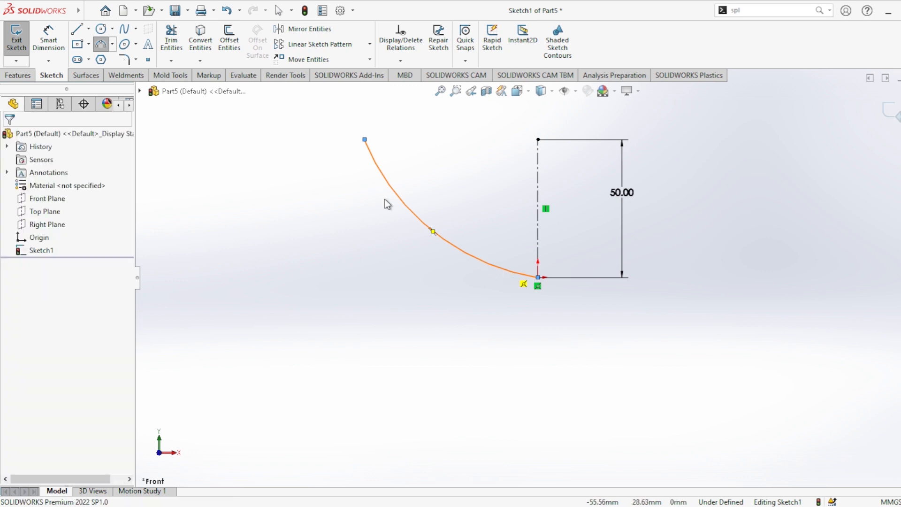
- Sketch a horizontal centerline about 35 mm long from the origin toward the left
{"action": "left_click", "coordinate": [91, 30]}
{"action": "left_click", "coordinate": [89, 58]}
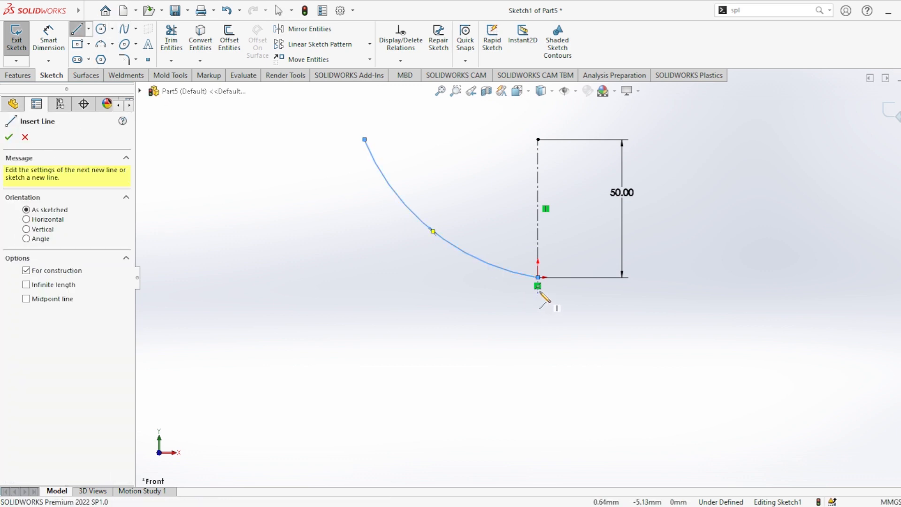
{"action": "left_click", "coordinate": [539, 278]}
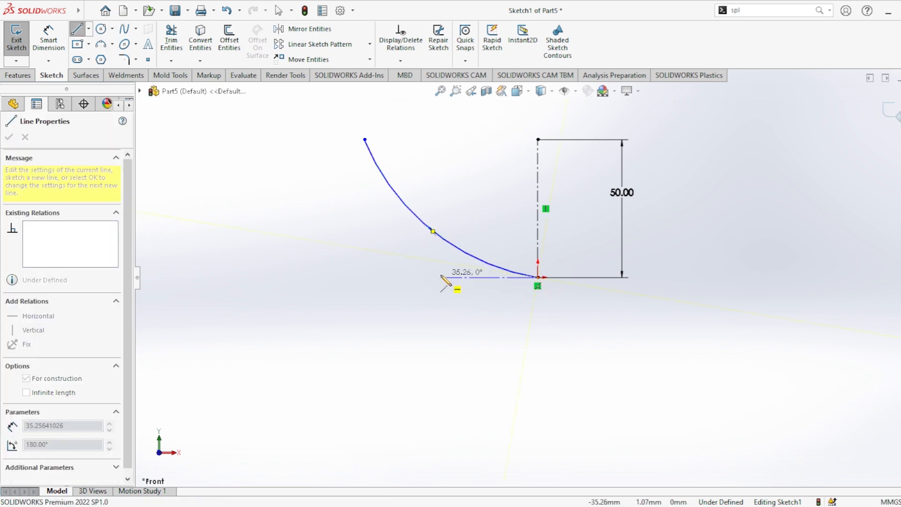
{"action": "left_click", "coordinate": [441, 277]}
{"action": "key", "text": "Escape"}
- Make the arc tangent to the horizontal centerline at the origin
{"action": "scroll", "coordinate": [515, 286], "scroll_direction": "down", "scroll_amount": 5}
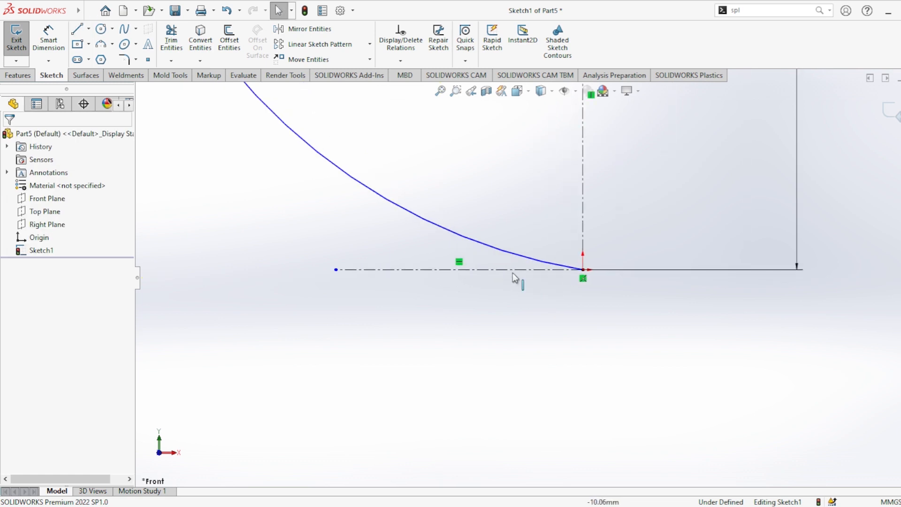
{"action": "left_click", "coordinate": [513, 271]}
{"action": "left_click", "coordinate": [523, 260]}
{"action": "left_click", "coordinate": [350, 271], "text": "ctrl"}
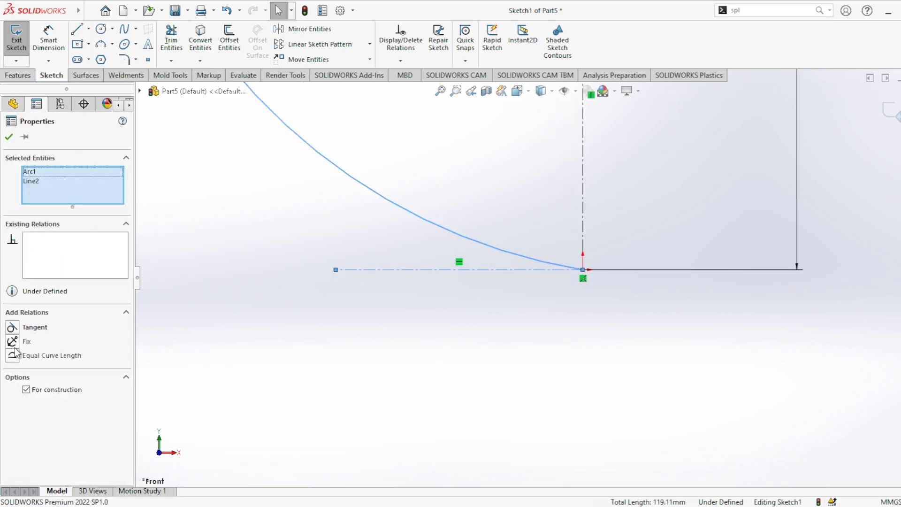
{"action": "left_click", "coordinate": [13, 327]}
{"action": "left_click", "coordinate": [7, 139]}
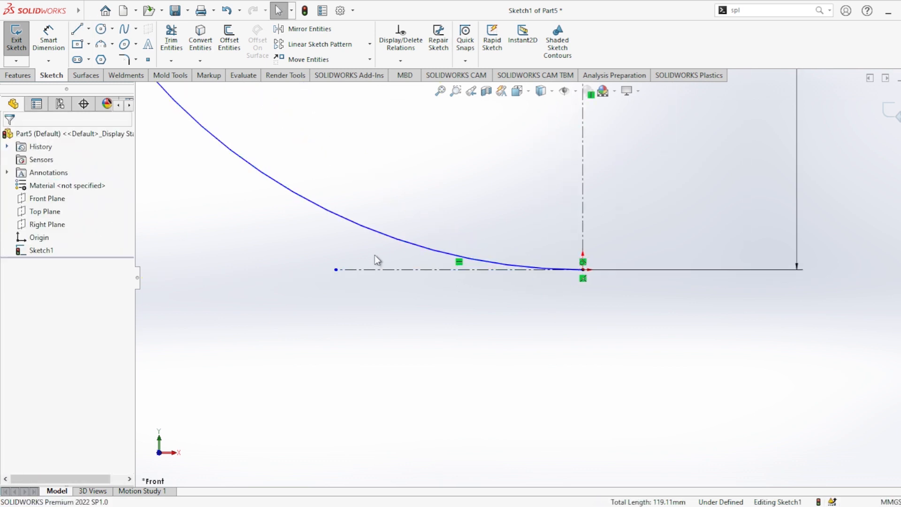
- Dimension the horizontal distance from the arc's upper endpoint to the vertical centerline's upper end as 71 mm
{"action": "scroll", "coordinate": [376, 260], "scroll_direction": "up", "scroll_amount": 5}
{"action": "left_click", "coordinate": [50, 45]}
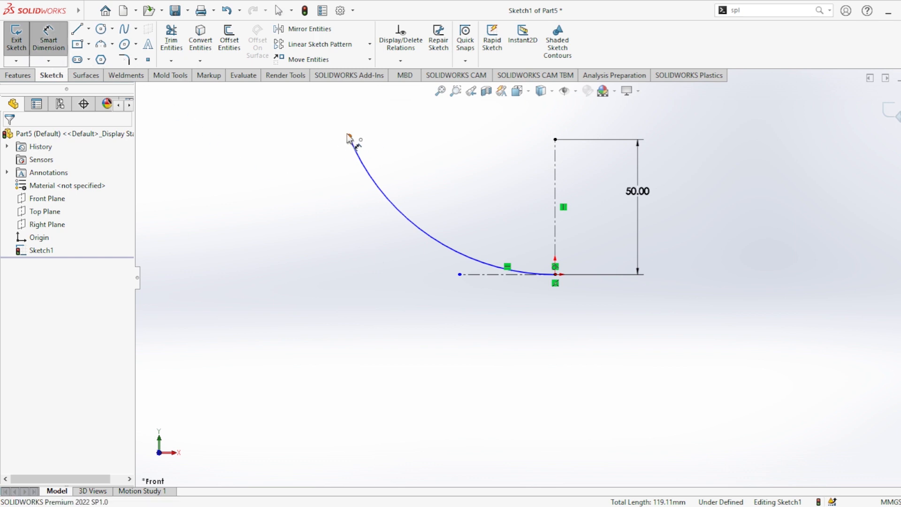
{"action": "left_click", "coordinate": [361, 138]}
{"action": "left_click", "coordinate": [554, 140]}
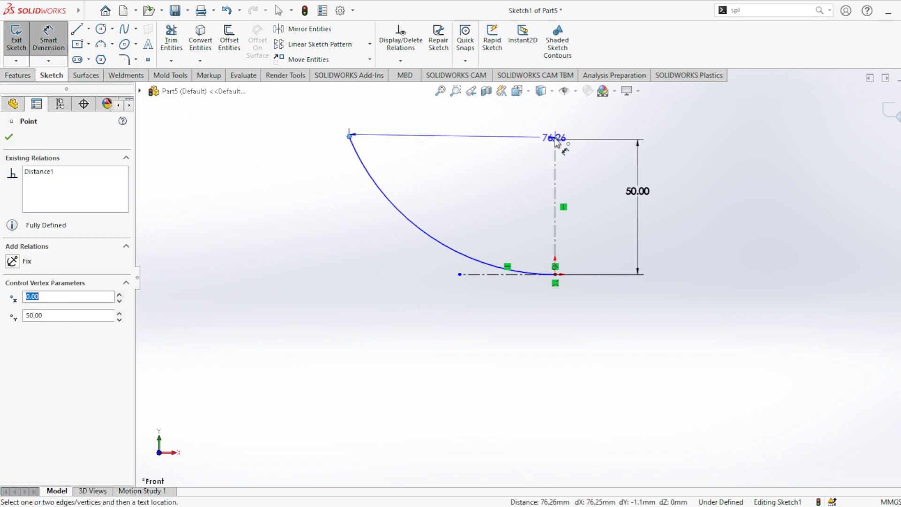
{"action": "left_click", "coordinate": [483, 123]}
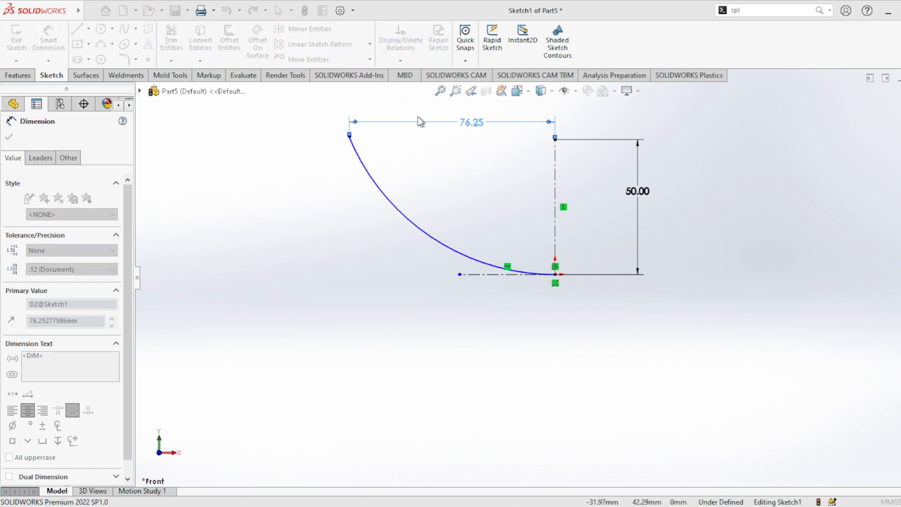
{"action": "key", "text": "Return"}
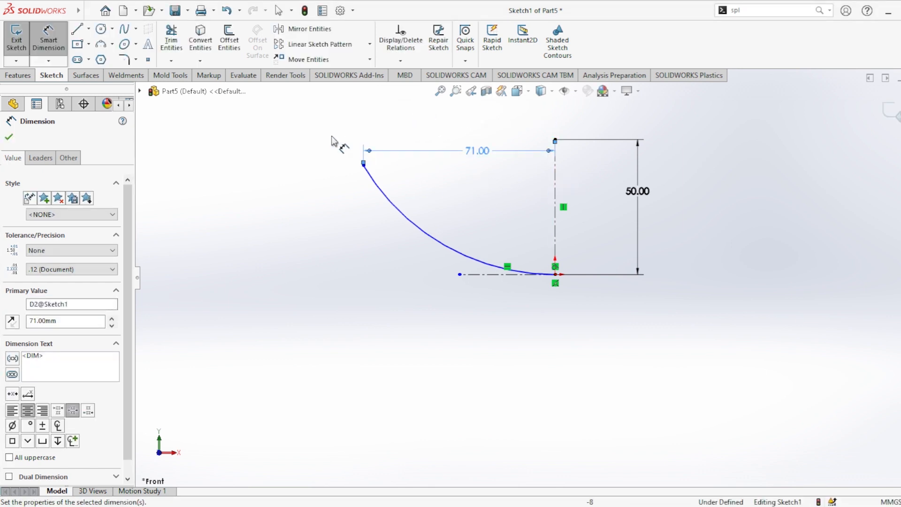
{"action": "left_click", "coordinate": [10, 138]}
- Add a Horizontal relation between the arc's upper endpoint and the upper end of the vertical centerline
{"action": "scroll", "coordinate": [466, 181], "scroll_direction": "down", "scroll_amount": 3}
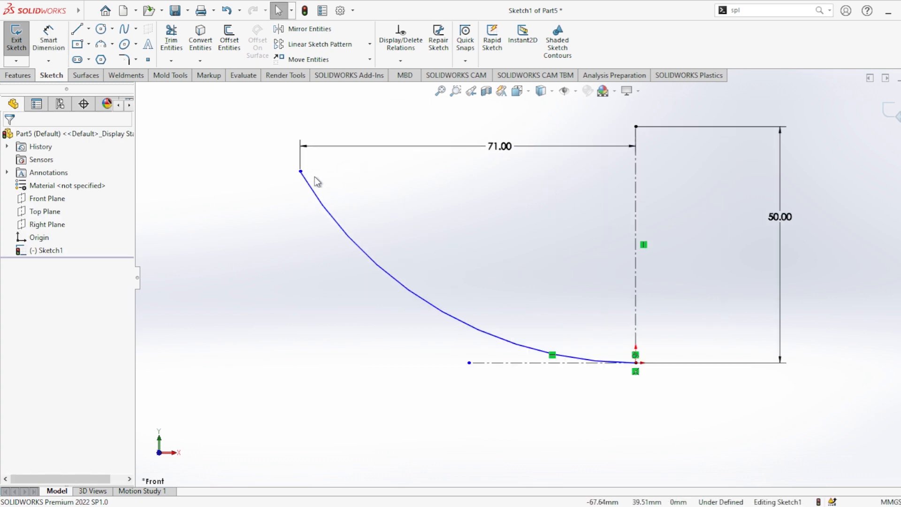
{"action": "left_click", "coordinate": [301, 172]}
{"action": "left_click", "coordinate": [636, 126], "text": "ctrl"}
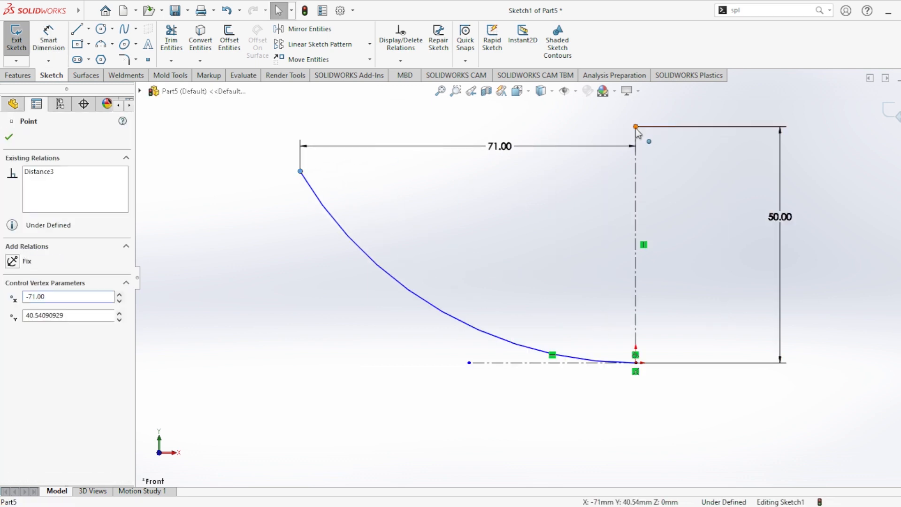
{"action": "left_click", "coordinate": [13, 327]}
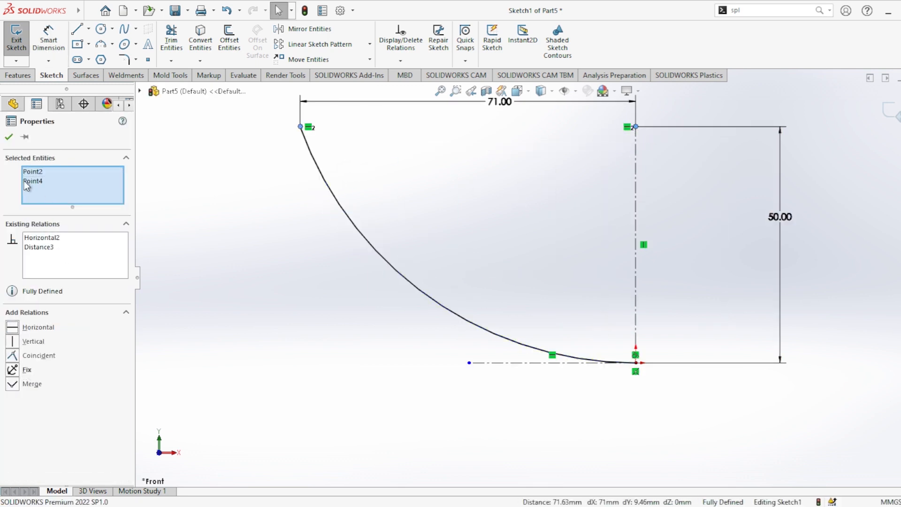
{"action": "left_click", "coordinate": [9, 138]}
- Create a Revolved Surface by revolving the arc 360 degrees about the vertical centerline
{"action": "left_click", "coordinate": [86, 75]}
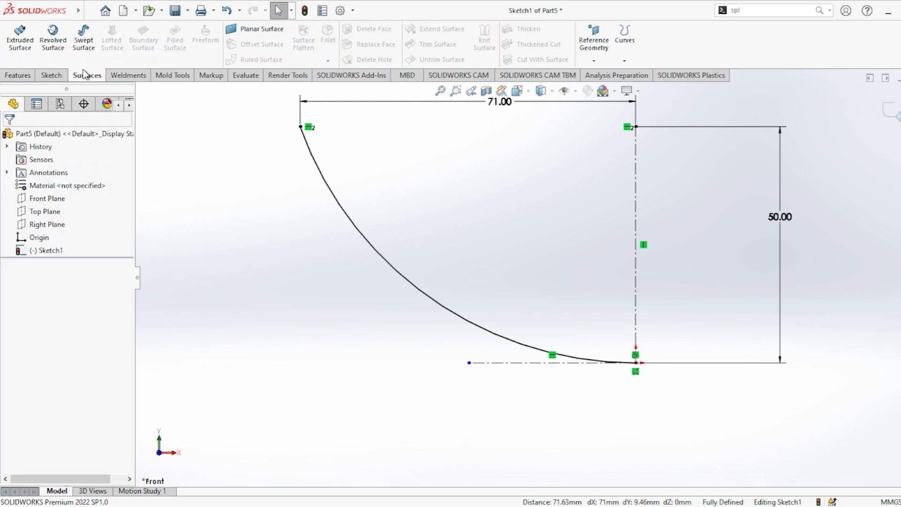
{"action": "left_click", "coordinate": [53, 40]}
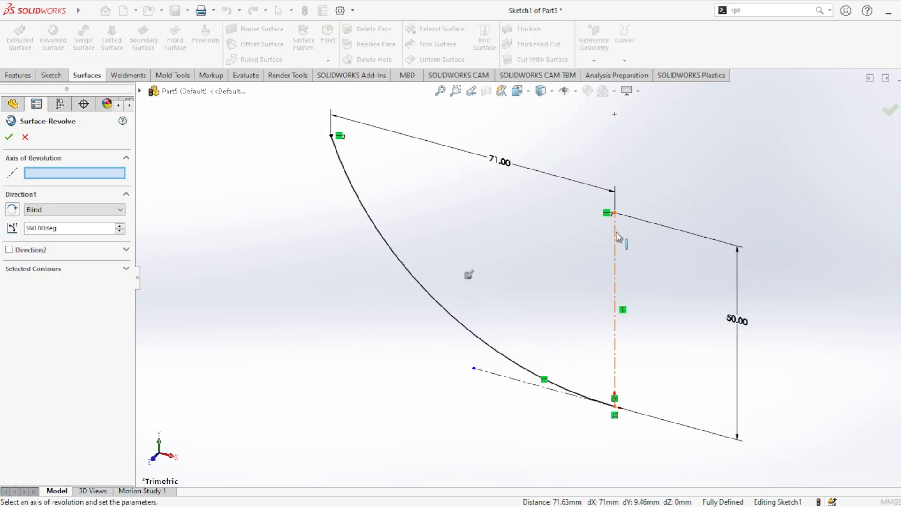
{"action": "left_click", "coordinate": [615, 233]}
{"action": "left_click", "coordinate": [9, 138]}
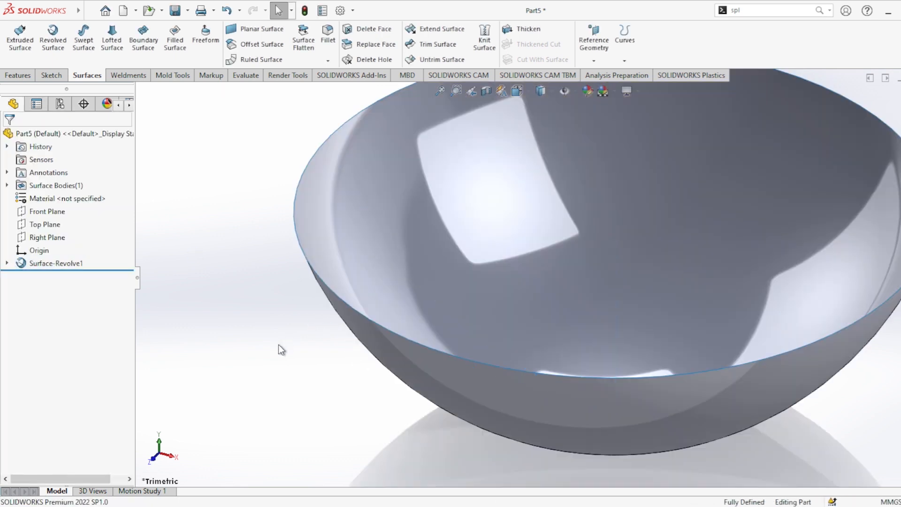
- Start a sketch on the Front Plane and draw a vertical centerline from the origin up to the bowl's rim
{"action": "scroll", "coordinate": [475, 371], "scroll_direction": "up", "scroll_amount": 3}
{"action": "middle_click_drag", "start_coordinate": [475, 370], "coordinate": [458, 281]}
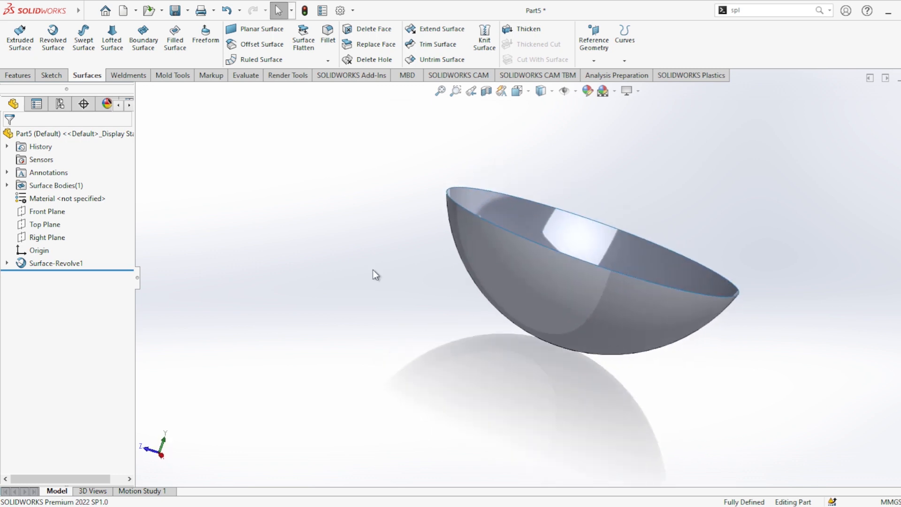
{"action": "left_click", "coordinate": [46, 212]}
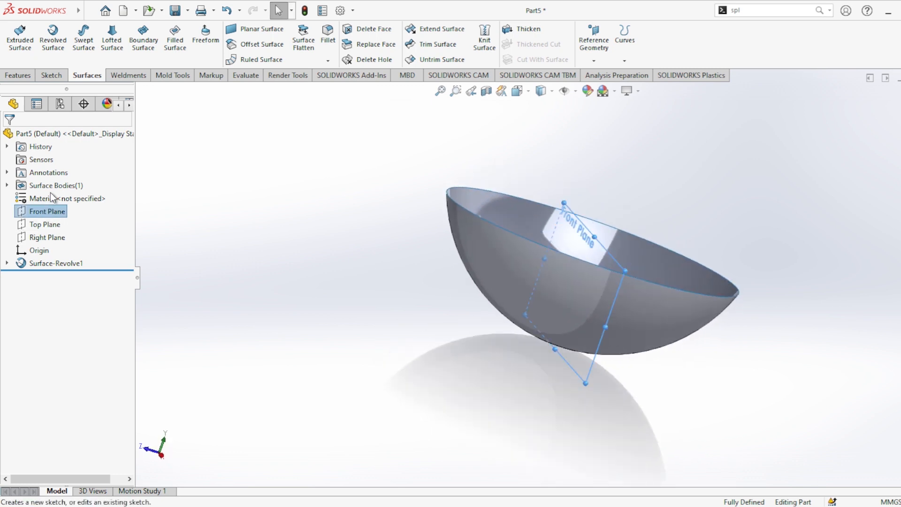
{"action": "left_click", "coordinate": [52, 199]}
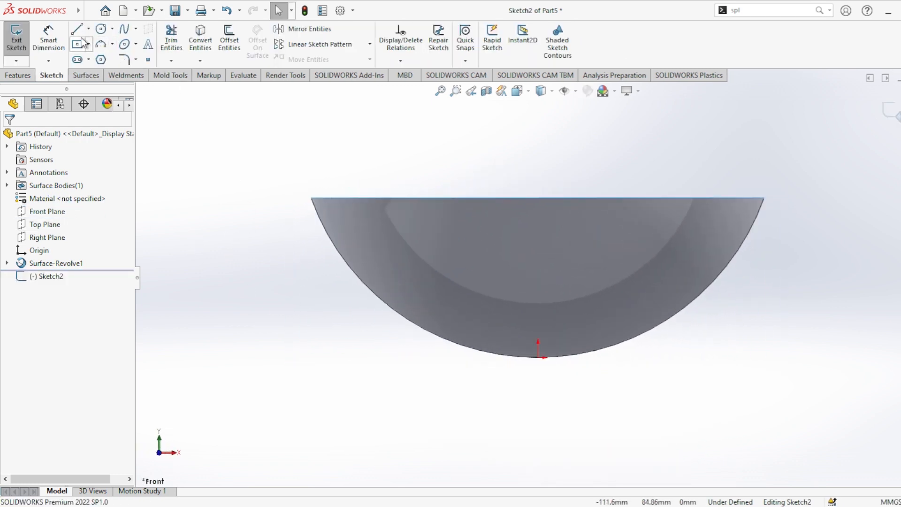
{"action": "left_click", "coordinate": [89, 29]}
{"action": "left_click", "coordinate": [97, 64]}
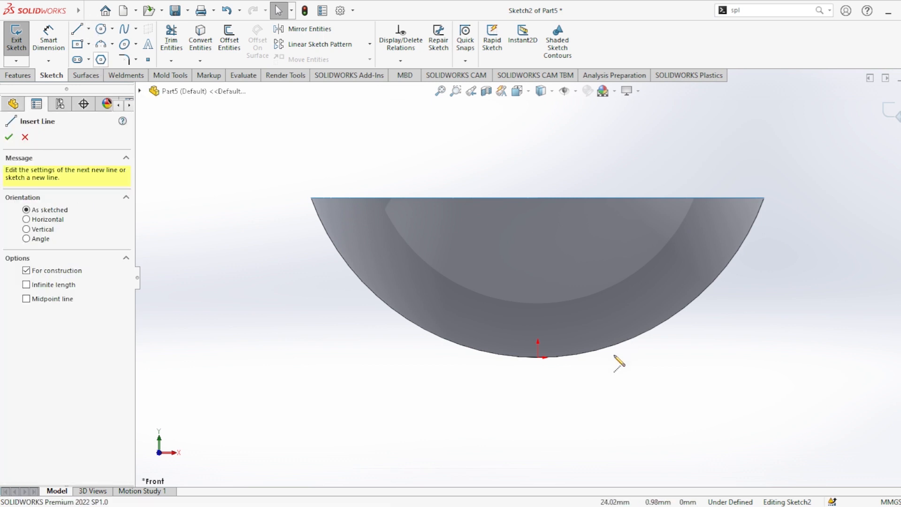
{"action": "left_click", "coordinate": [538, 358]}
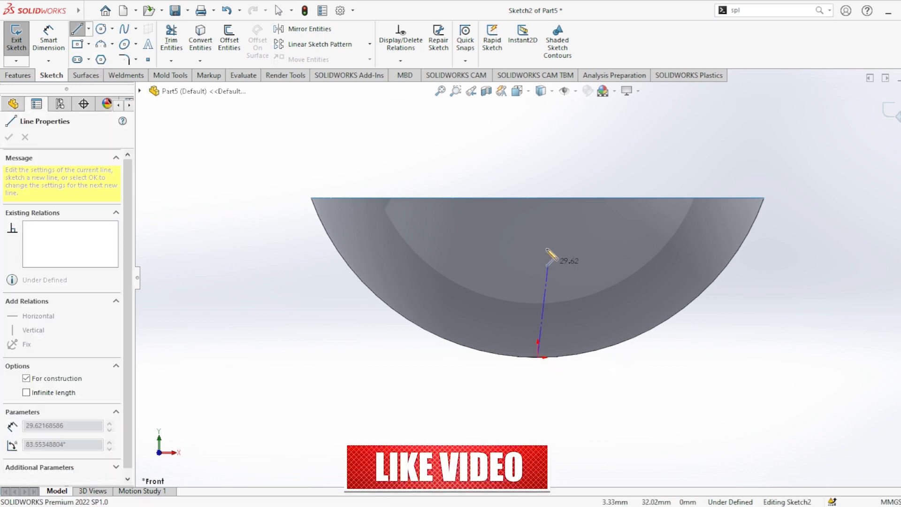
{"action": "left_click", "coordinate": [538, 197]}
{"action": "key", "text": "Escape"}
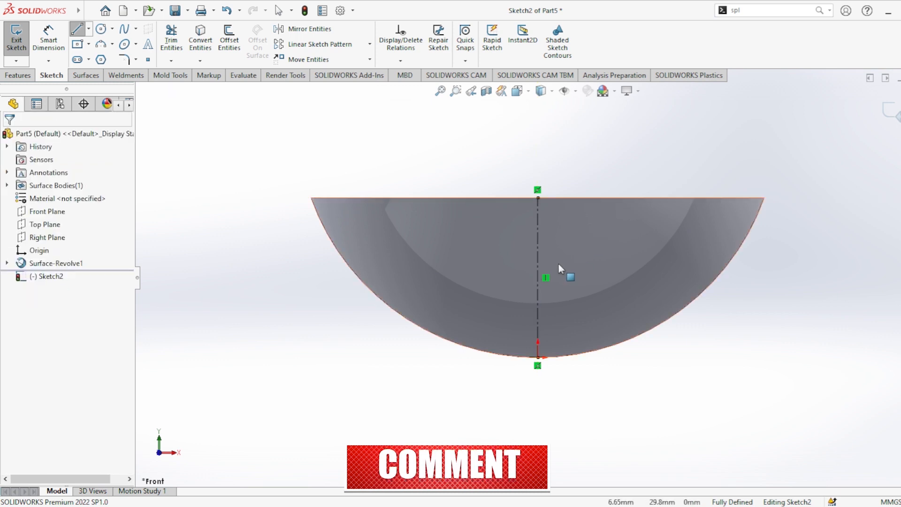
- Convert the vertical centerline into a solid sketch line and exit the sketch
{"action": "left_click", "coordinate": [538, 286]}
{"action": "key", "text": "Escape"}
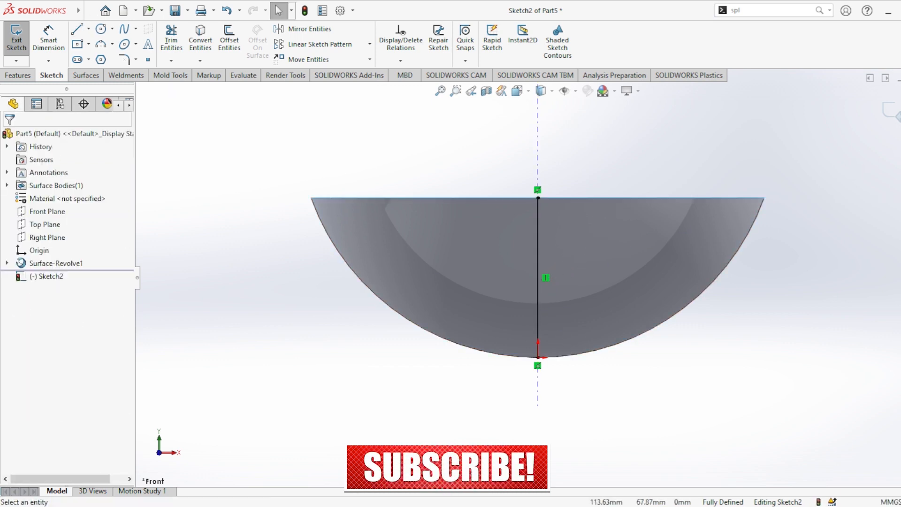
{"action": "left_click", "coordinate": [895, 115]}
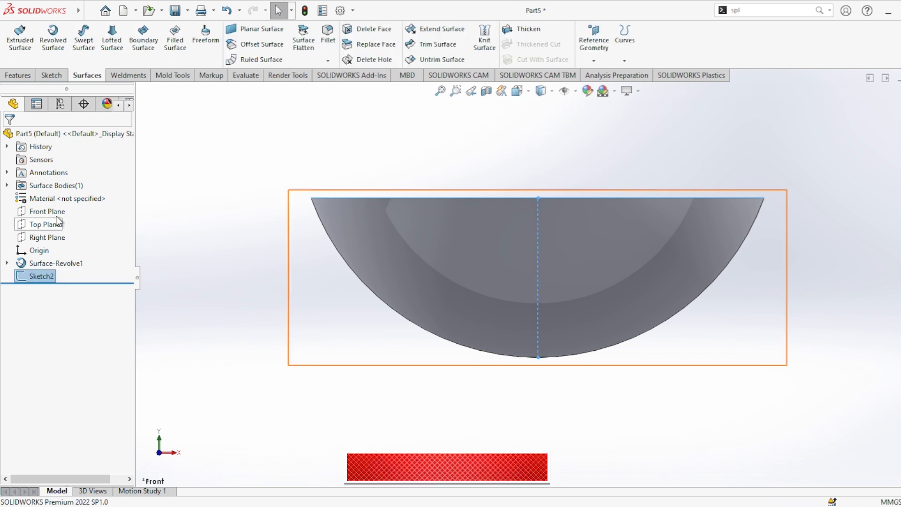
- Start a sketch on the Front Plane and draw a nearly horizontal line about 98.5 mm long from the origin toward negative X, past the bowl's rim
{"action": "left_click", "coordinate": [46, 210]}
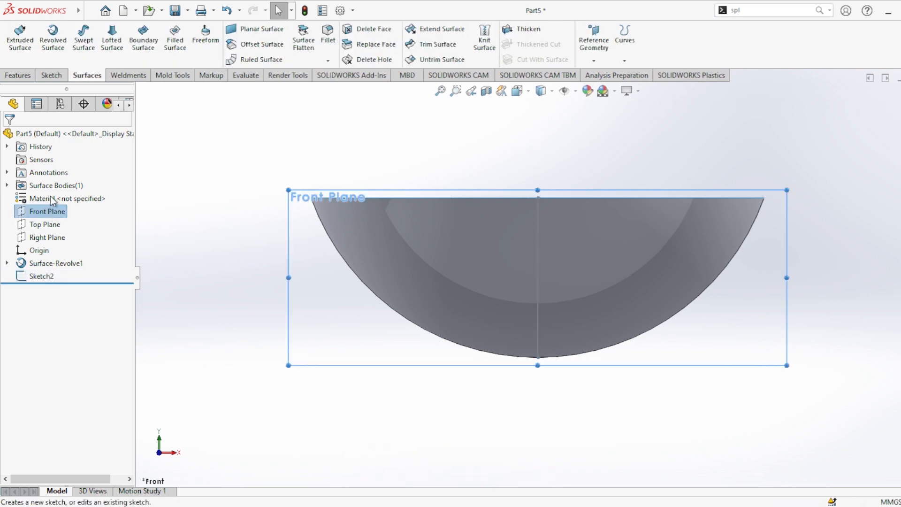
{"action": "left_click", "coordinate": [56, 199]}
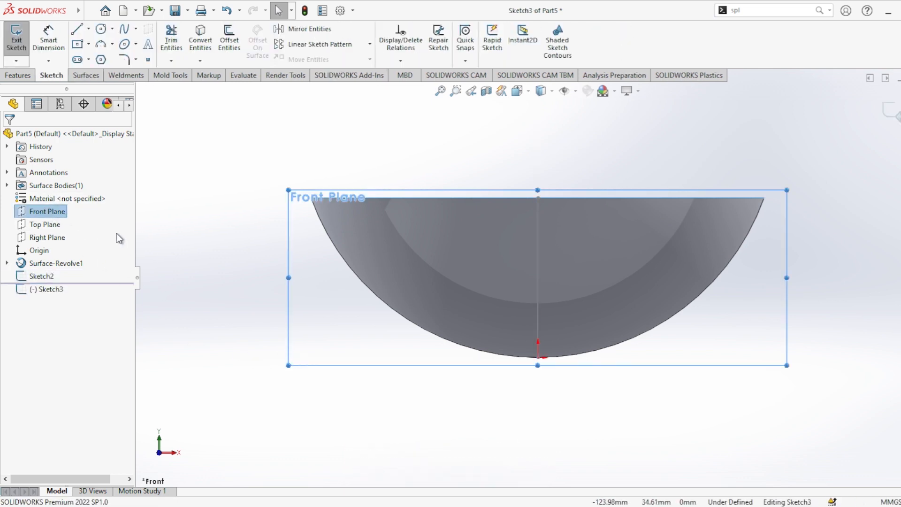
{"action": "left_click", "coordinate": [80, 33]}
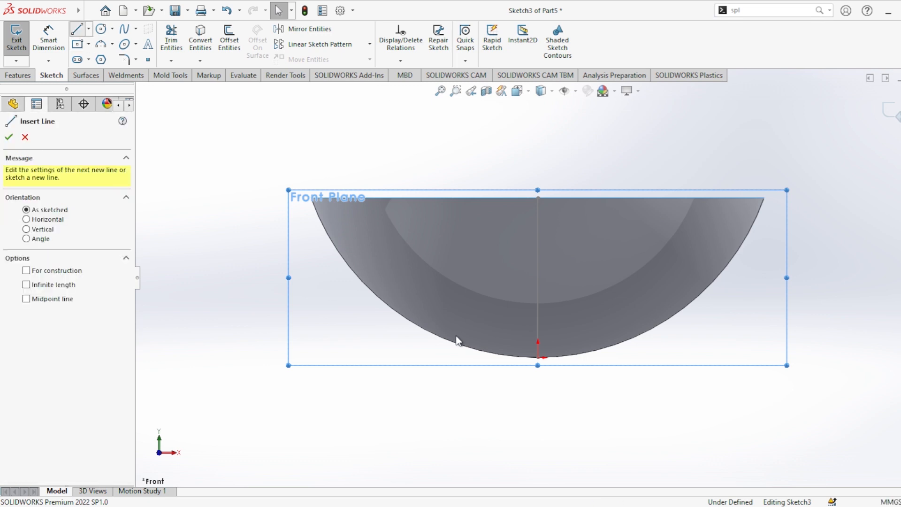
{"action": "left_click", "coordinate": [538, 358]}
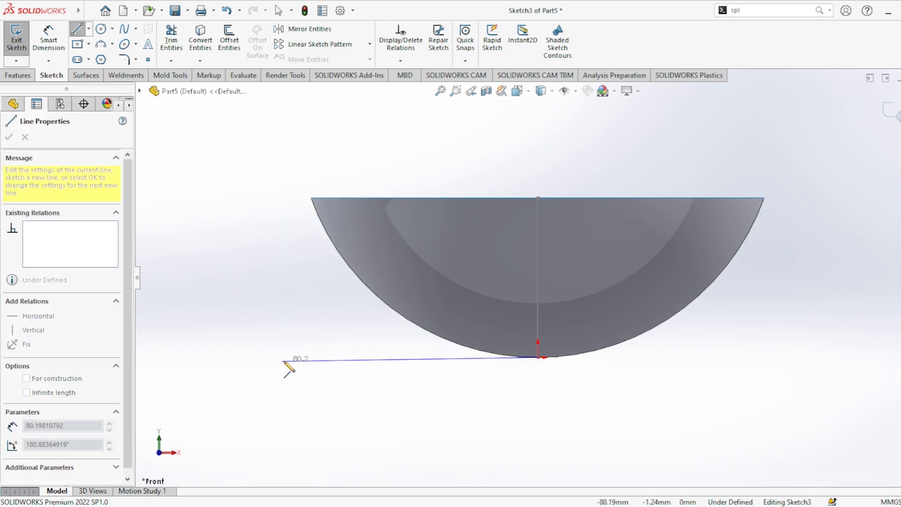
{"action": "left_click", "coordinate": [224, 346]}
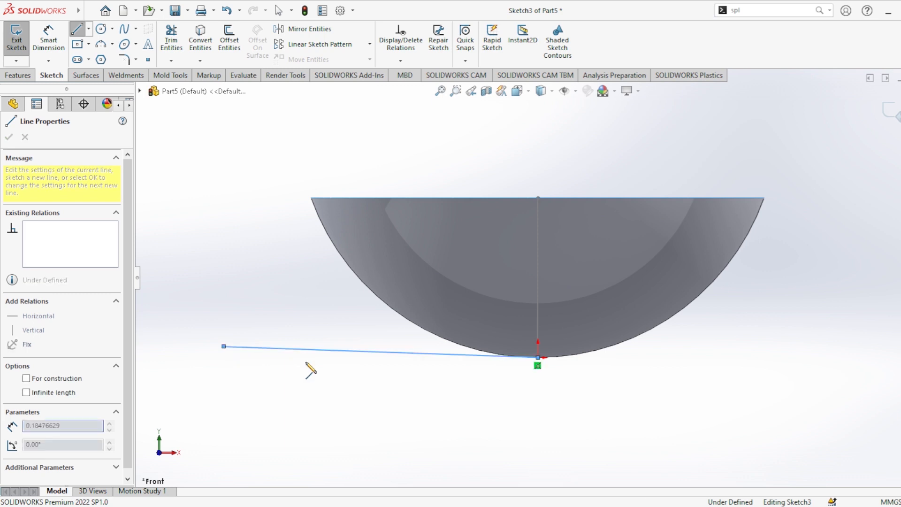
{"action": "key", "text": "Escape"}
- Add a Horizontal relation to the line from the origin and exit the sketch
{"action": "left_click", "coordinate": [311, 350]}
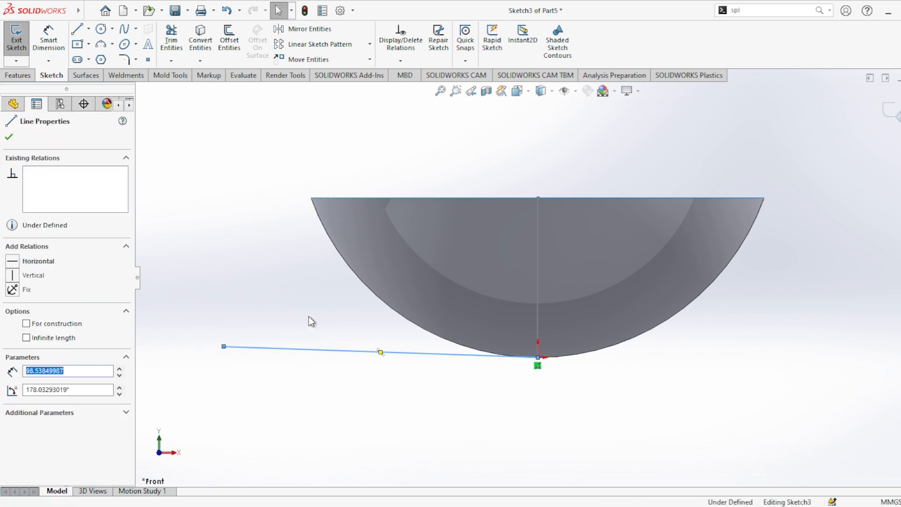
{"action": "left_click", "coordinate": [362, 418]}
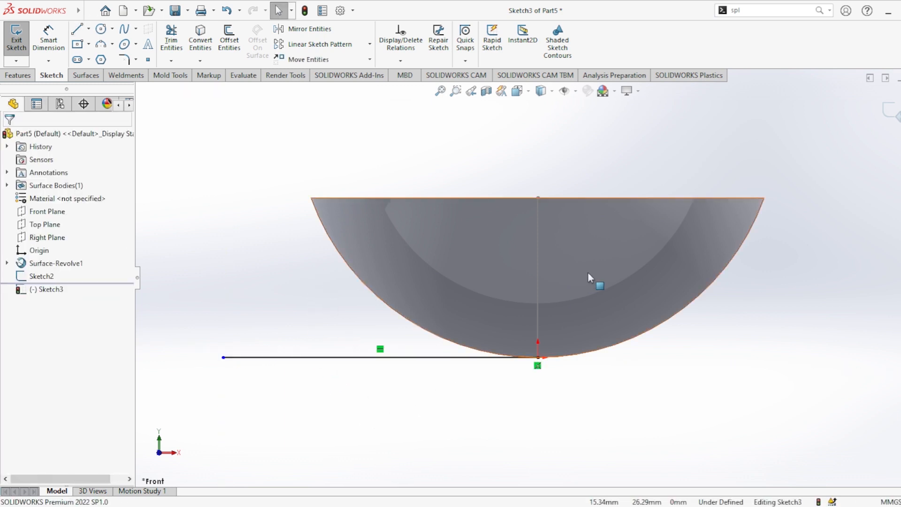
{"action": "left_click", "coordinate": [891, 112]}
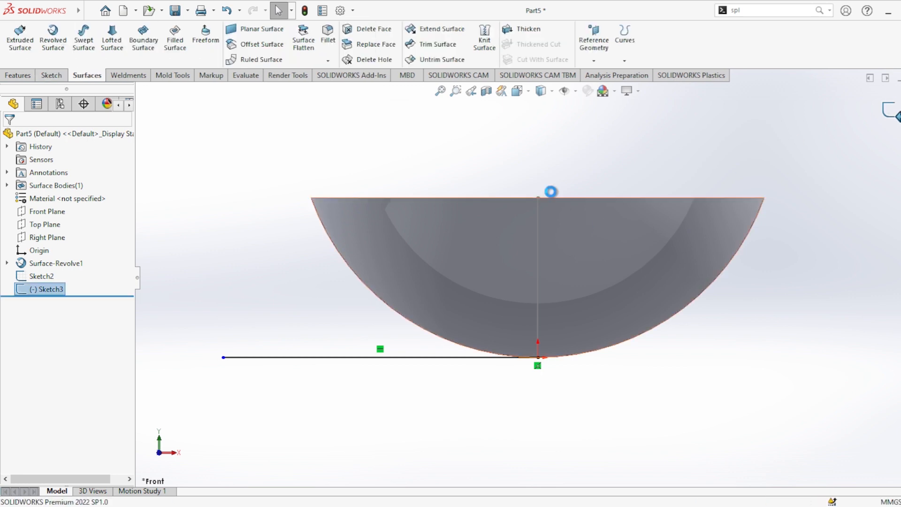
- Start a Swept Surface with the horizontal line (Sketch3) as profile and the vertical line (Sketch2) as path
{"action": "left_click", "coordinate": [83, 40]}
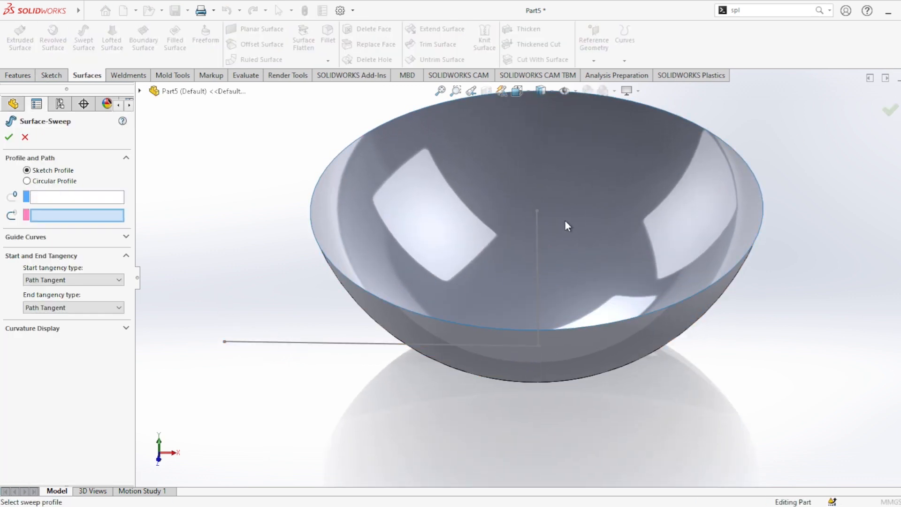
{"action": "left_click", "coordinate": [537, 218]}
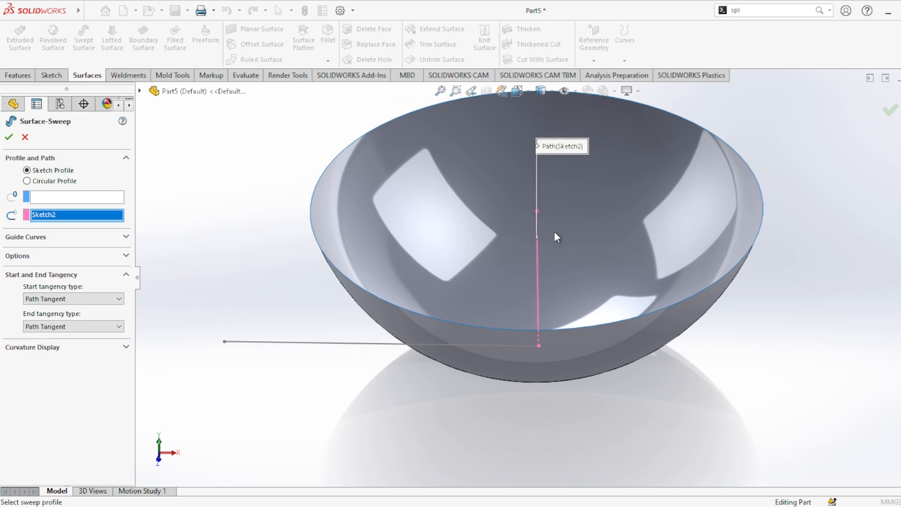
{"action": "left_click", "coordinate": [47, 197]}
{"action": "left_click", "coordinate": [262, 349]}
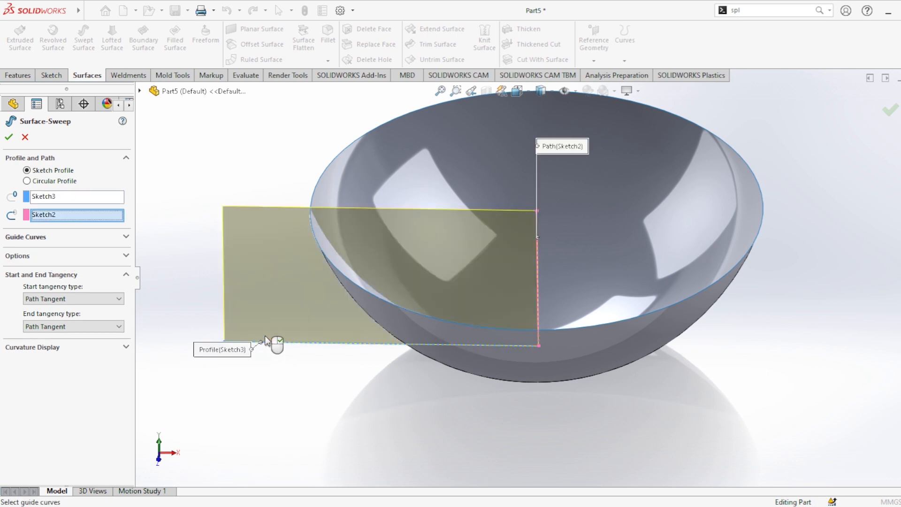
{"action": "middle_click_drag", "start_coordinate": [272, 342], "coordinate": [286, 282]}
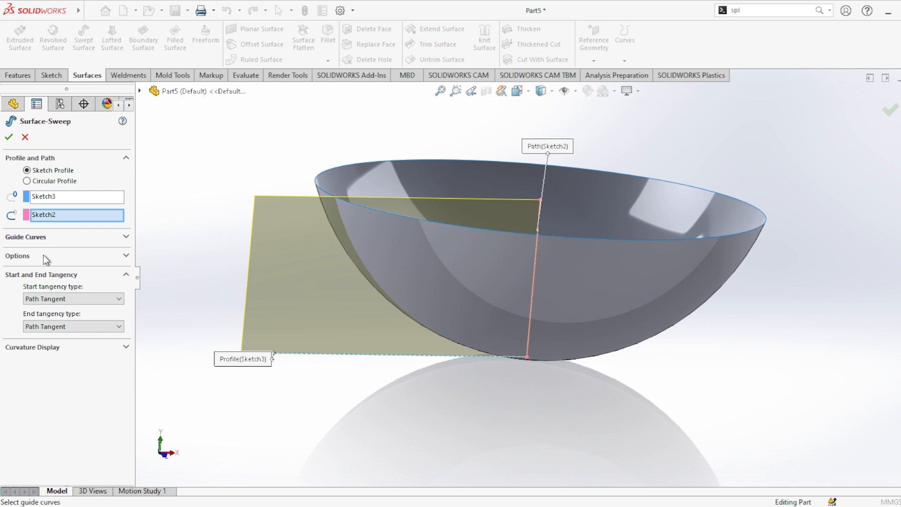
- Set the sweep's profile twist to Specify Twist Value, with twist control in Revolutions
{"action": "left_click", "coordinate": [126, 256]}
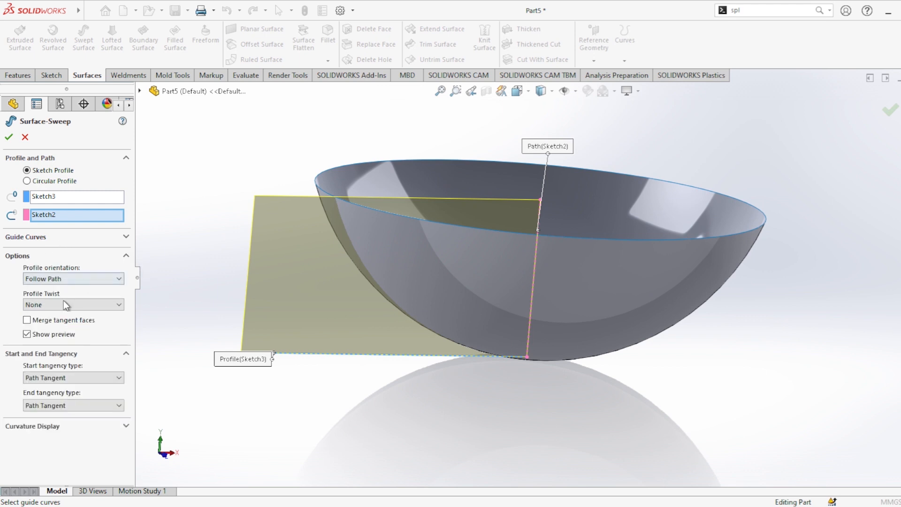
{"action": "left_click", "coordinate": [83, 277]}
{"action": "key", "text": "Down"}
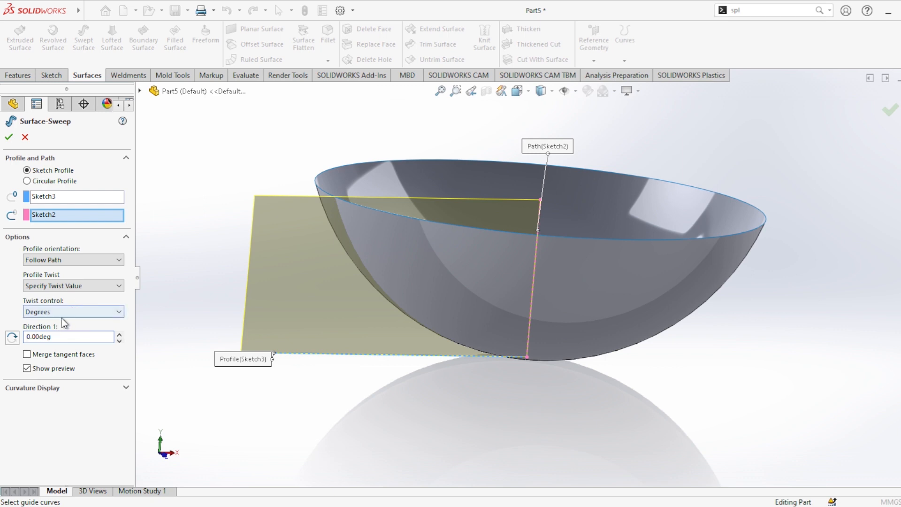
{"action": "left_click", "coordinate": [71, 311]}
{"action": "left_click", "coordinate": [72, 310]}
{"action": "left_click", "coordinate": [82, 308]}
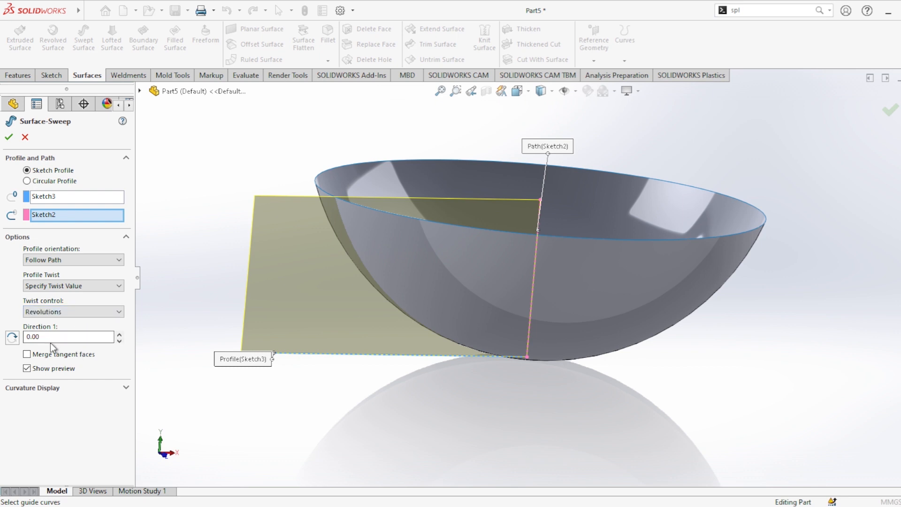
- Set the sweep's twist to 4 revolutions and create the spiral surface
{"action": "left_click", "coordinate": [120, 334]}
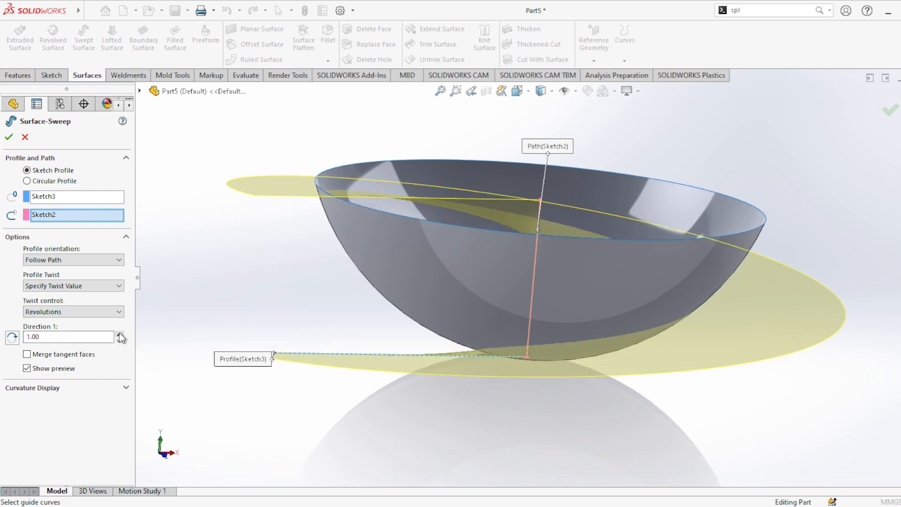
{"action": "left_click", "coordinate": [119, 334]}
{"action": "left_click", "coordinate": [120, 334]}
{"action": "left_click", "coordinate": [120, 334]}
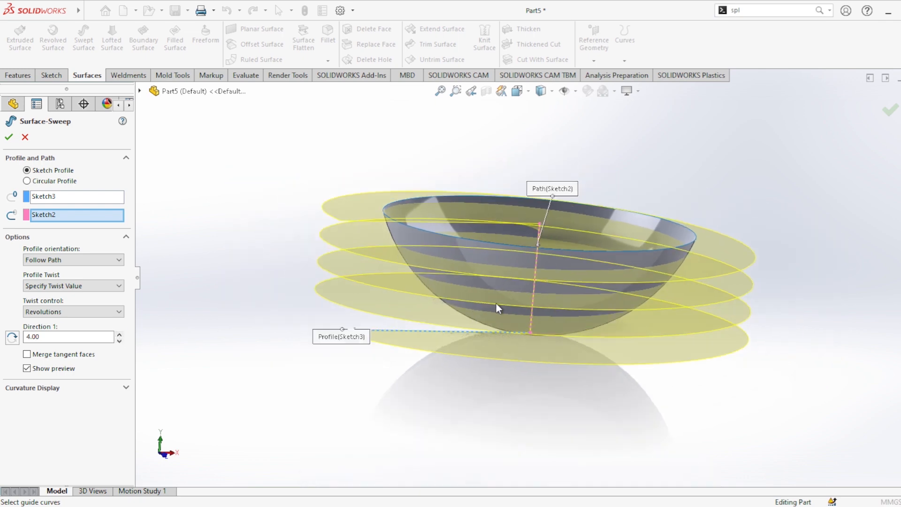
{"action": "middle_click_drag", "start_coordinate": [499, 309], "coordinate": [471, 311]}
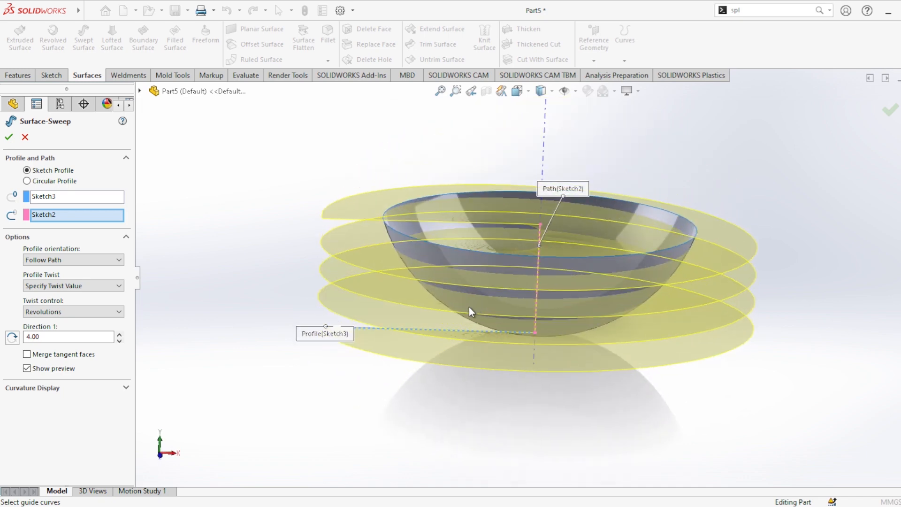
{"action": "left_click", "coordinate": [16, 135]}
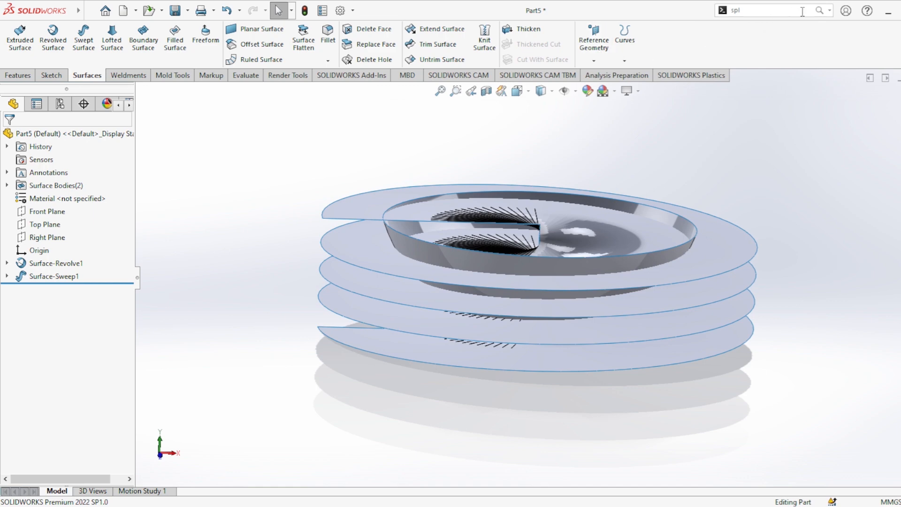
{"action": "left_click", "coordinate": [740, 36]}
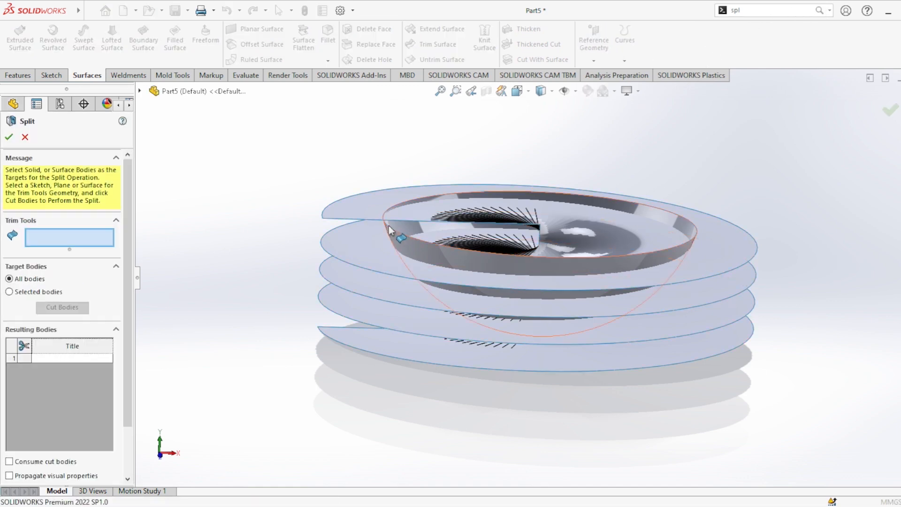
{"action": "middle_click_drag", "start_coordinate": [458, 225], "coordinate": [430, 287]}
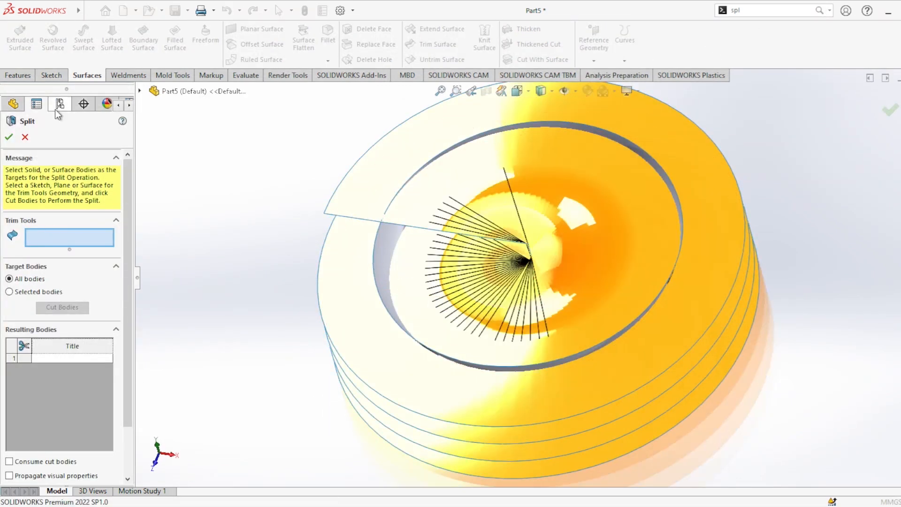
{"action": "left_click", "coordinate": [24, 138]}
- Start a Split Line and set the type of split to Intersection
{"action": "left_click", "coordinate": [5, 76]}
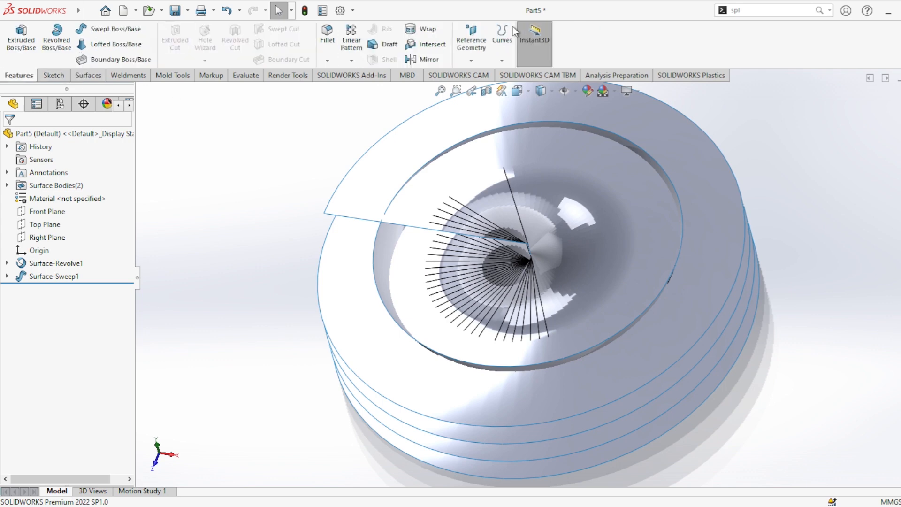
{"action": "left_click", "coordinate": [524, 79]}
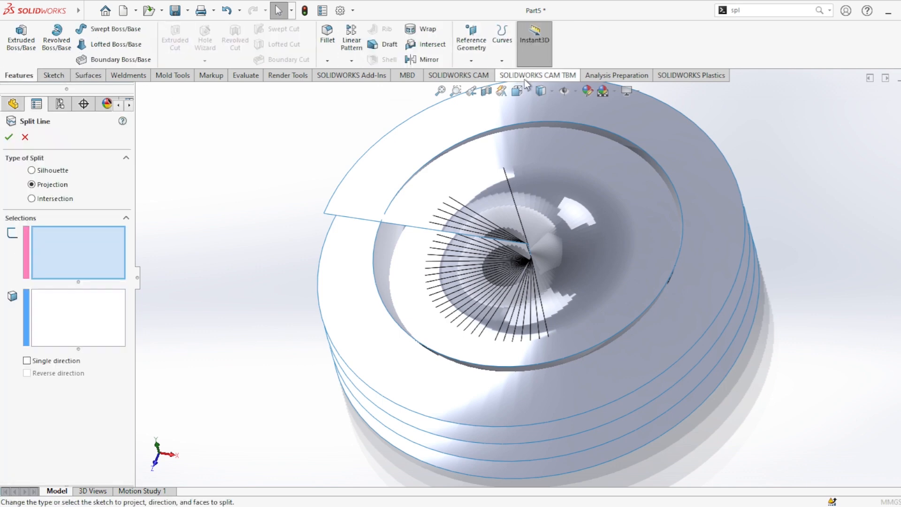
{"action": "middle_click_drag", "start_coordinate": [413, 207], "coordinate": [485, 222]}
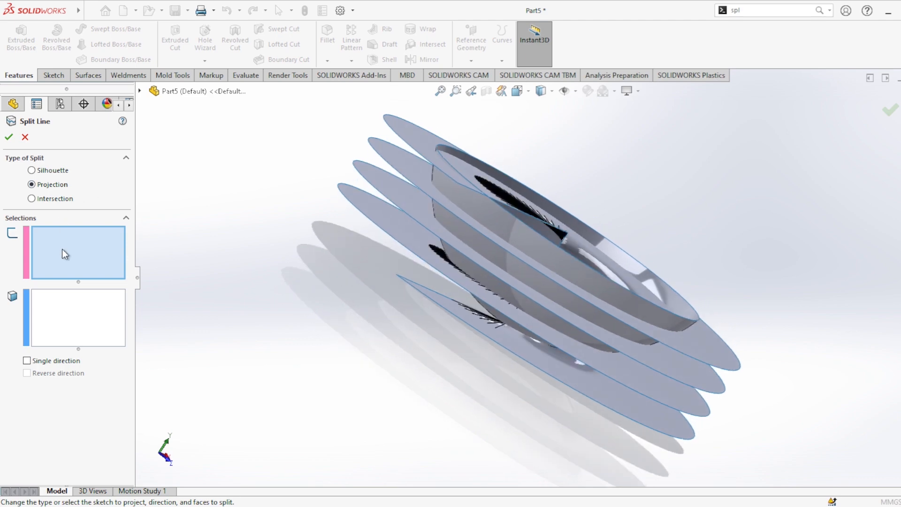
{"action": "middle_click_drag", "start_coordinate": [488, 177], "coordinate": [371, 174]}
{"action": "left_click", "coordinate": [36, 199]}
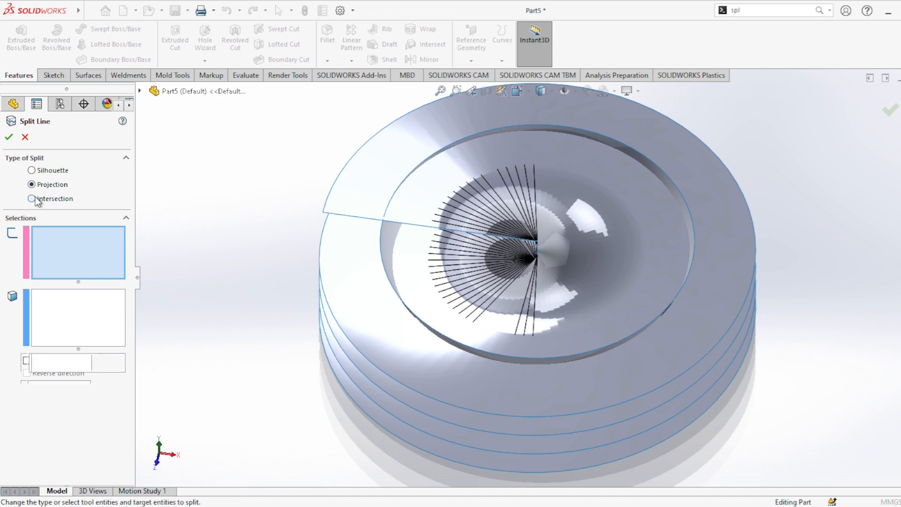
- Try to split the bowl's face using the swept spiral surface as the splitting face
{"action": "left_click", "coordinate": [372, 202]}
{"action": "middle_click_drag", "start_coordinate": [374, 207], "coordinate": [521, 265]}
{"action": "left_click", "coordinate": [588, 206]}
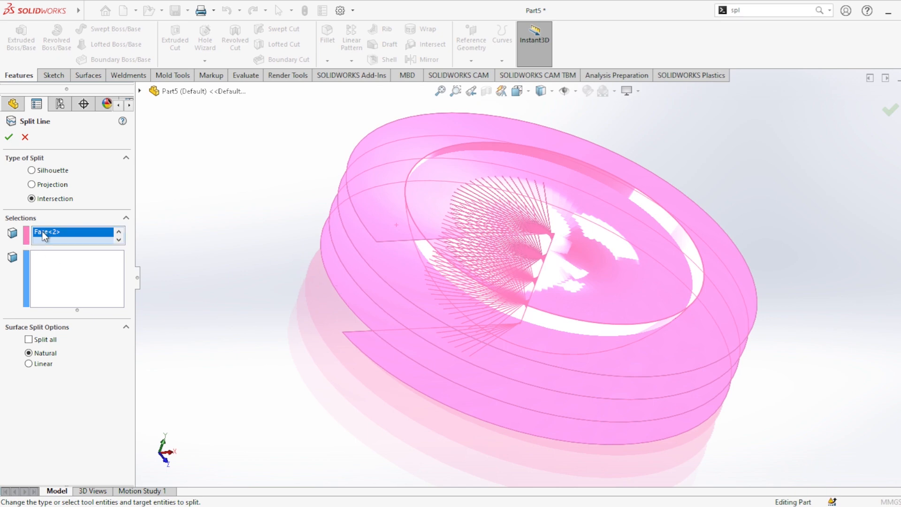
{"action": "key", "text": "Delete"}
{"action": "left_click", "coordinate": [69, 270]}
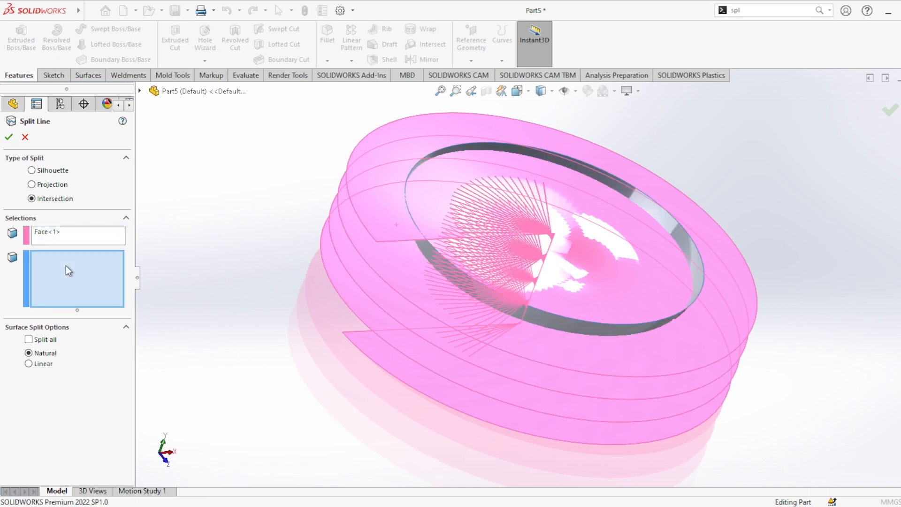
{"action": "left_click", "coordinate": [554, 319]}
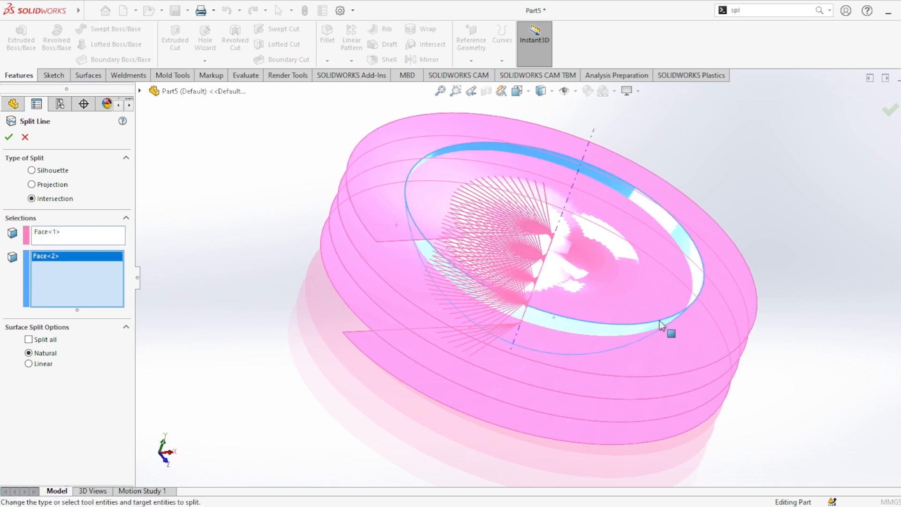
{"action": "middle_click_drag", "start_coordinate": [659, 322], "coordinate": [606, 322]}
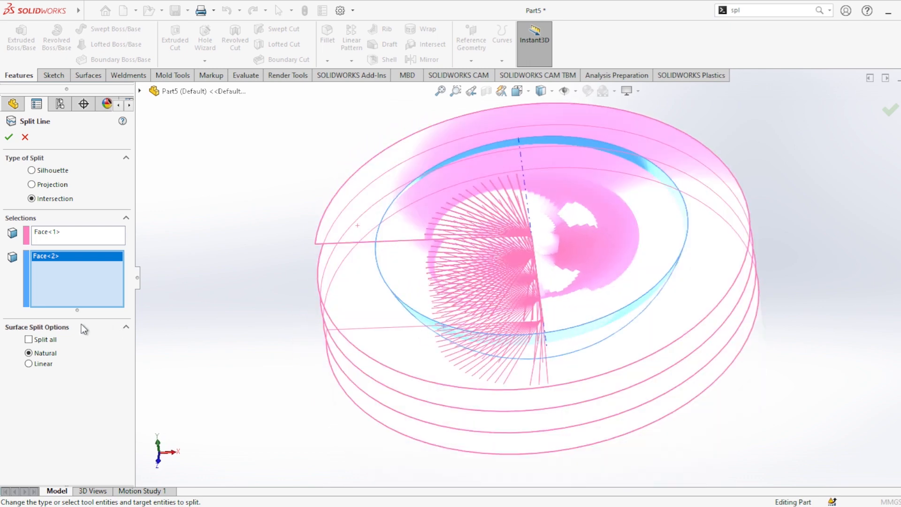
{"action": "left_click", "coordinate": [9, 138]}
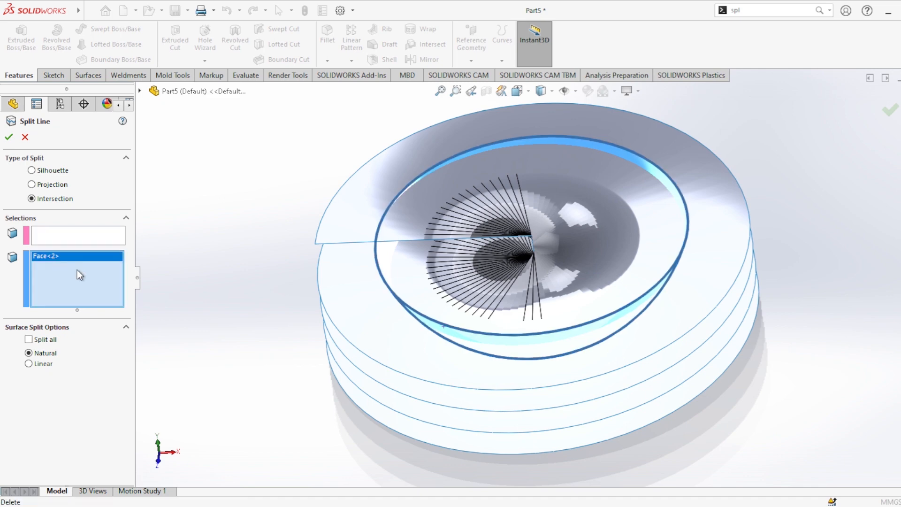
- Create the intersection split line with the bowl's face as the splitting face and the swept spiral surface as the face to split
{"action": "left_click", "coordinate": [59, 235]}
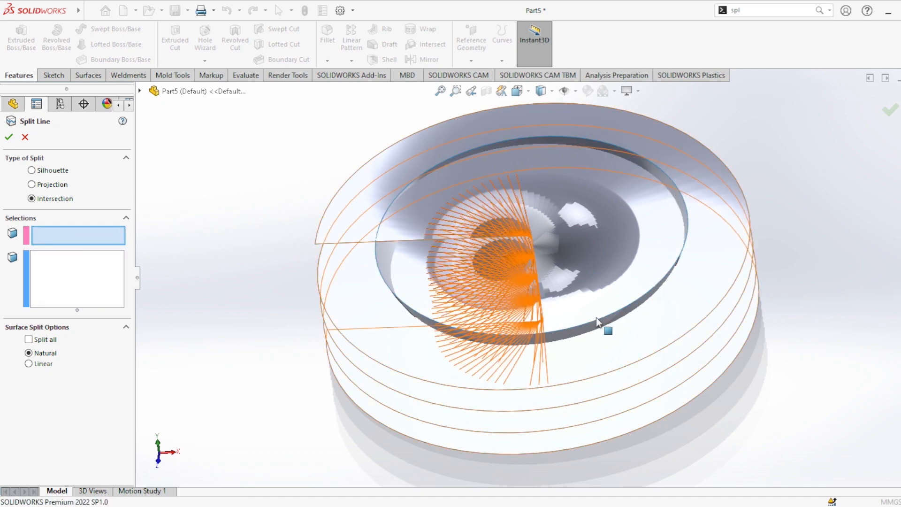
{"action": "scroll", "coordinate": [587, 324], "scroll_direction": "up", "scroll_amount": 2}
{"action": "scroll", "coordinate": [585, 324], "scroll_direction": "down", "scroll_amount": 5}
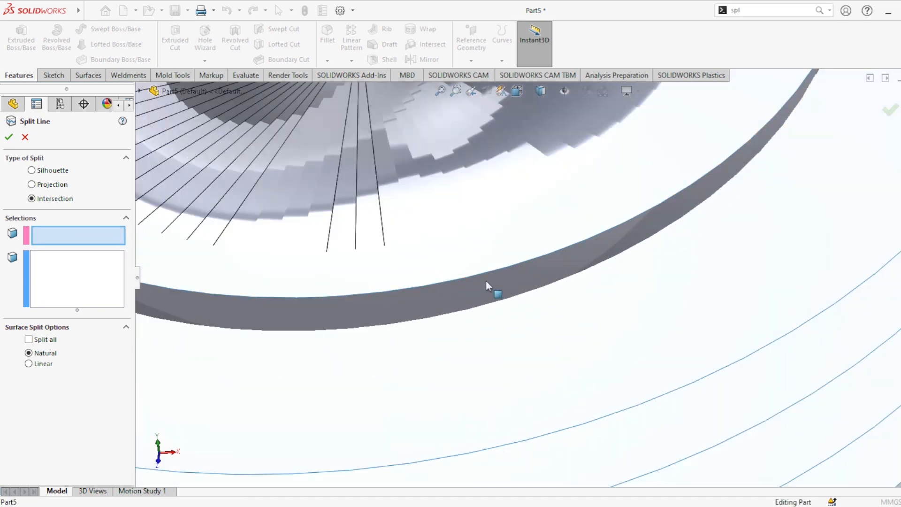
{"action": "left_click", "coordinate": [436, 278]}
{"action": "left_click", "coordinate": [81, 278]}
{"action": "scroll", "coordinate": [477, 338], "scroll_direction": "up", "scroll_amount": 5}
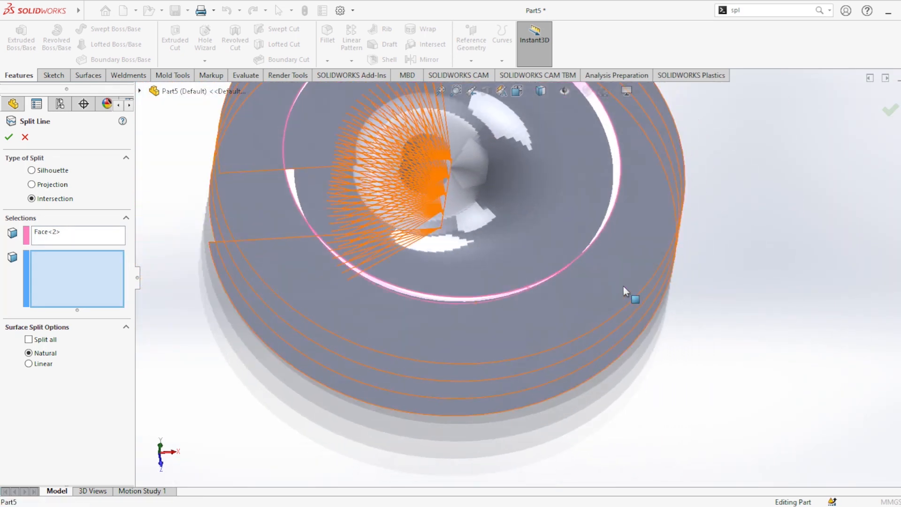
{"action": "left_click", "coordinate": [625, 277]}
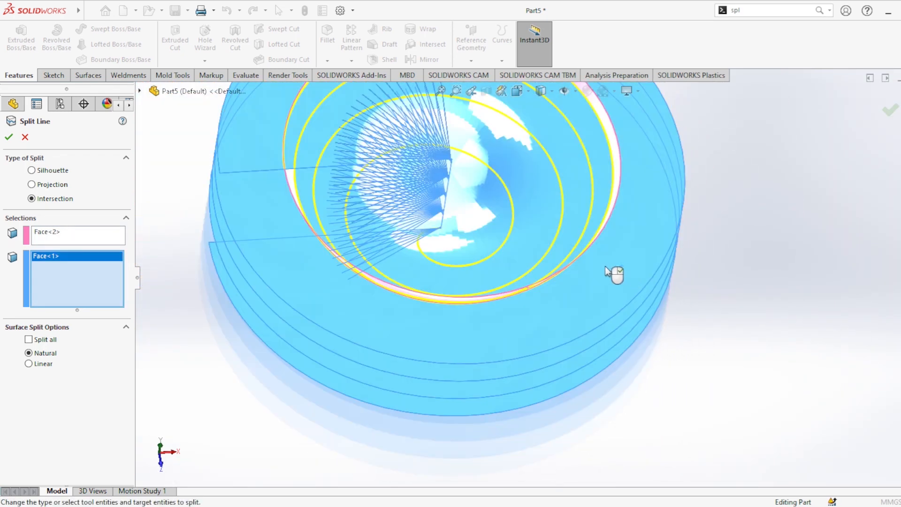
{"action": "left_click", "coordinate": [9, 138]}
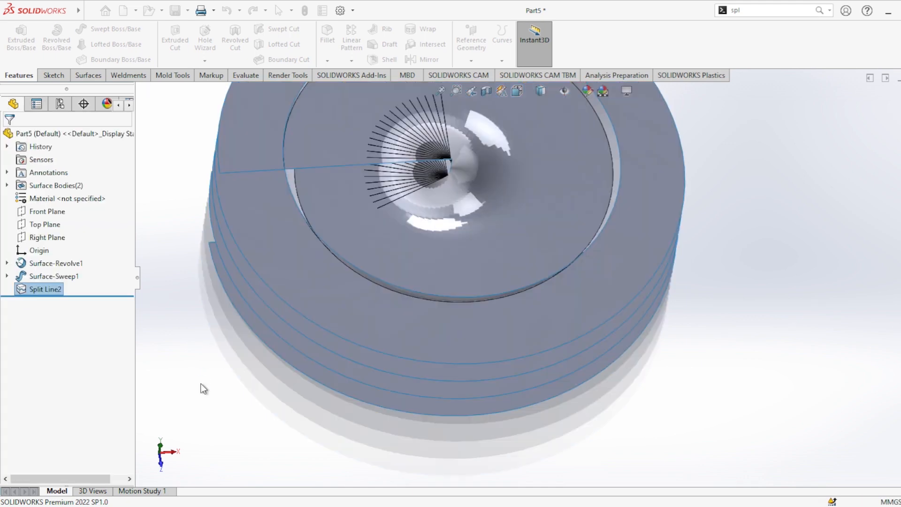
- Convert the spiral split edge on the bowl into a 3D sketch curve and exit the 3D sketch
{"action": "left_click", "coordinate": [54, 75]}
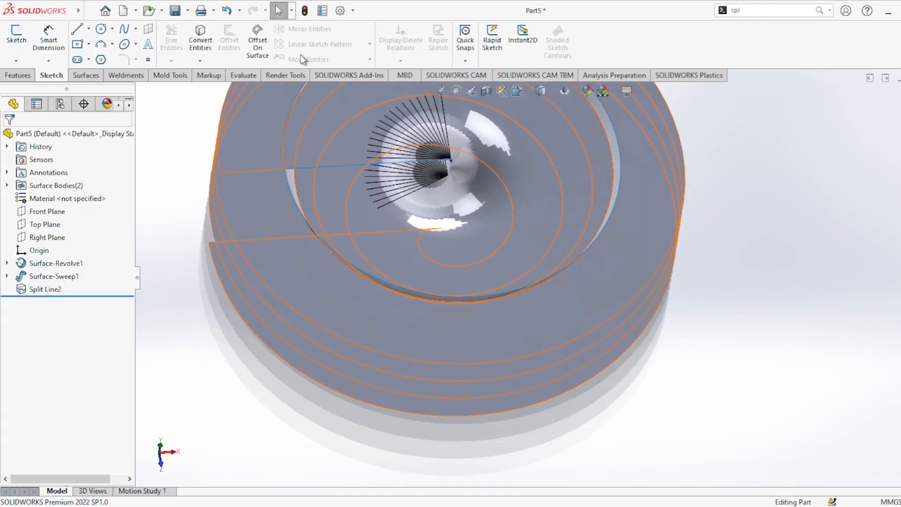
{"action": "left_click", "coordinate": [16, 61]}
{"action": "left_click", "coordinate": [38, 88]}
{"action": "left_click", "coordinate": [202, 42]}
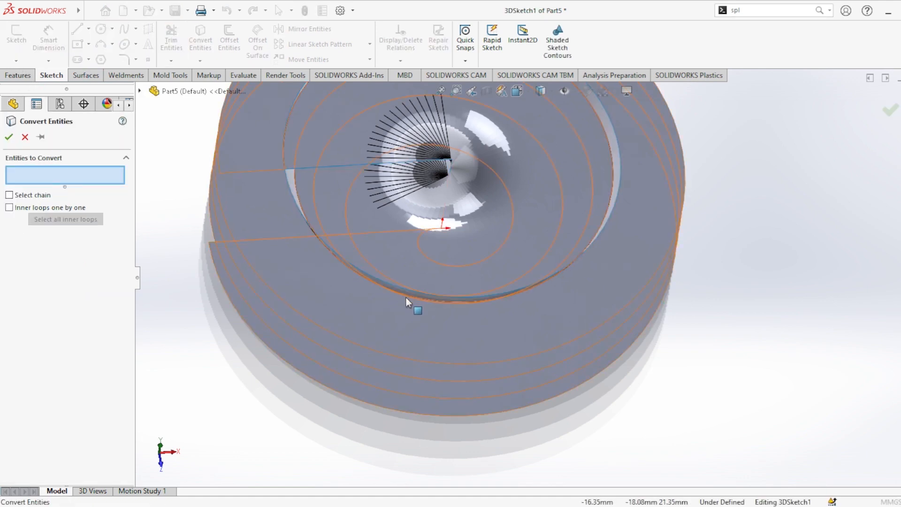
{"action": "middle_click_drag", "start_coordinate": [488, 306], "coordinate": [491, 302]}
{"action": "left_click", "coordinate": [491, 302]}
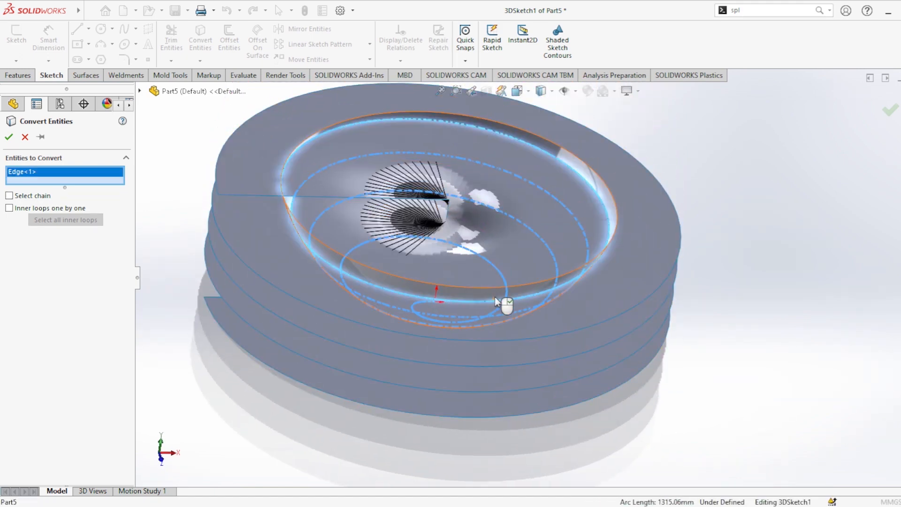
{"action": "left_click", "coordinate": [9, 137]}
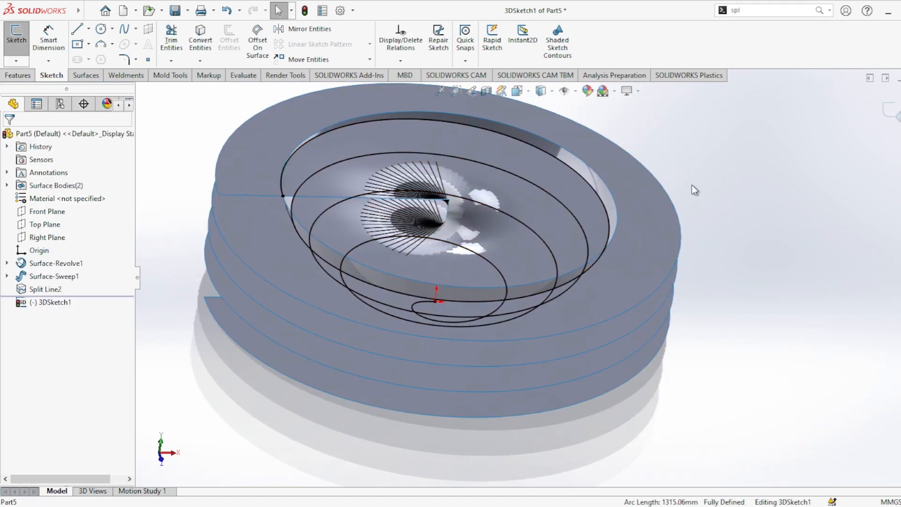
{"action": "left_click", "coordinate": [634, 214]}
{"action": "left_click", "coordinate": [753, 141]}
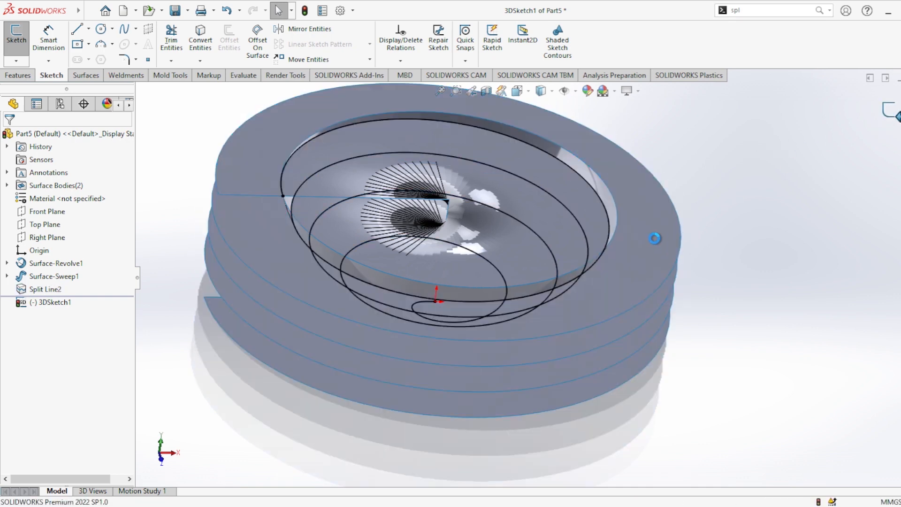
- Hide the swept spiral surface so that only the bowl and its spiral curve are shown
{"action": "left_click", "coordinate": [658, 238]}
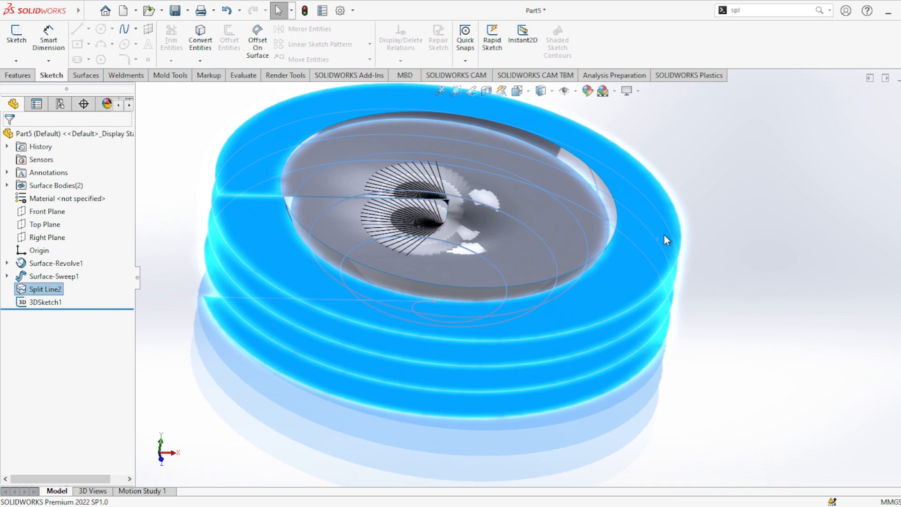
{"action": "left_click", "coordinate": [687, 223]}
{"action": "middle_click_drag", "start_coordinate": [683, 257], "coordinate": [662, 295]}
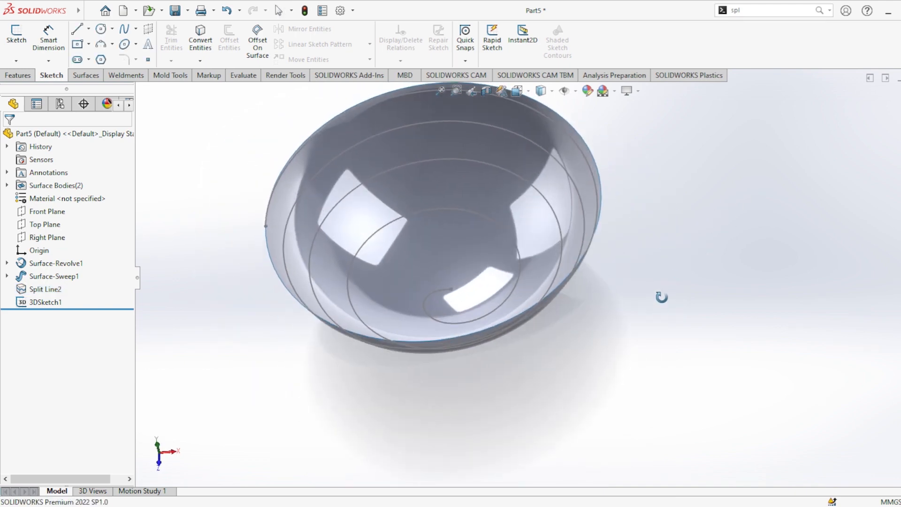
- Sketch a vertical line about 50 mm long on the Front Plane, from the origin up to the bowl's rim
{"action": "left_click", "coordinate": [43, 211]}
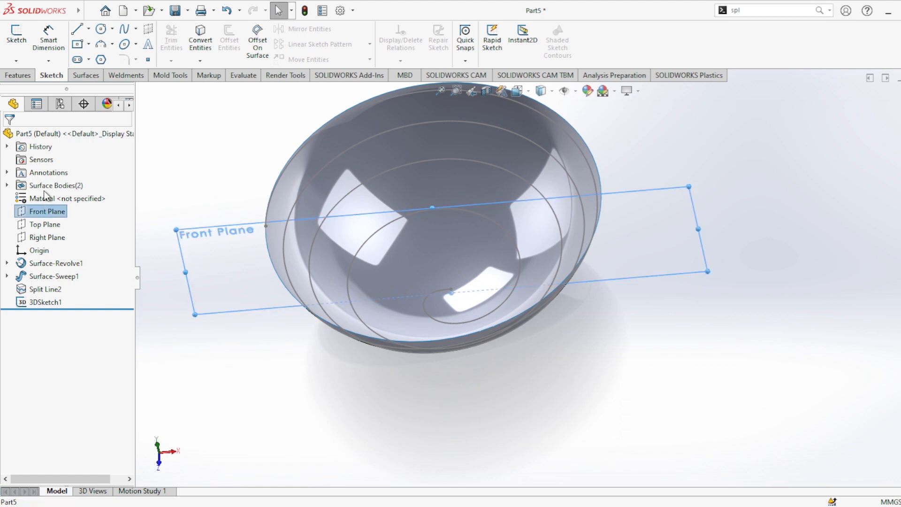
{"action": "left_click", "coordinate": [49, 190]}
{"action": "left_click", "coordinate": [257, 314]}
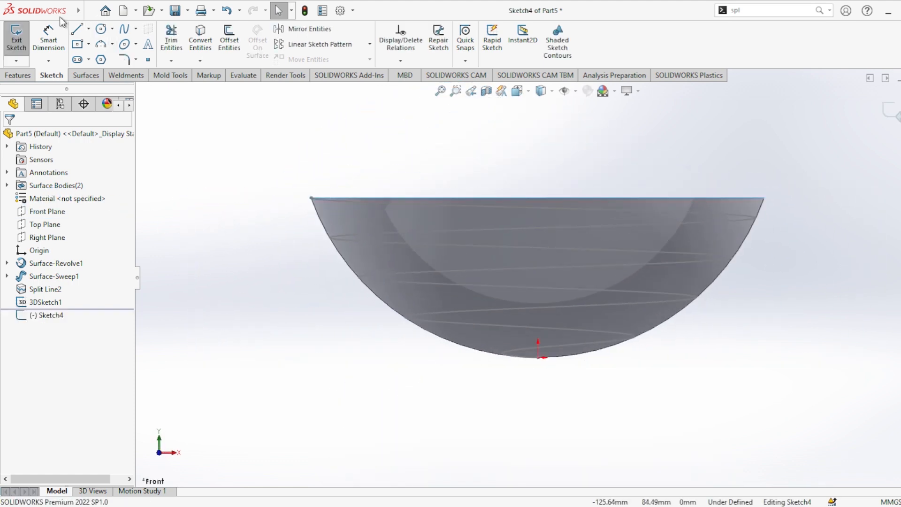
{"action": "left_click", "coordinate": [78, 29]}
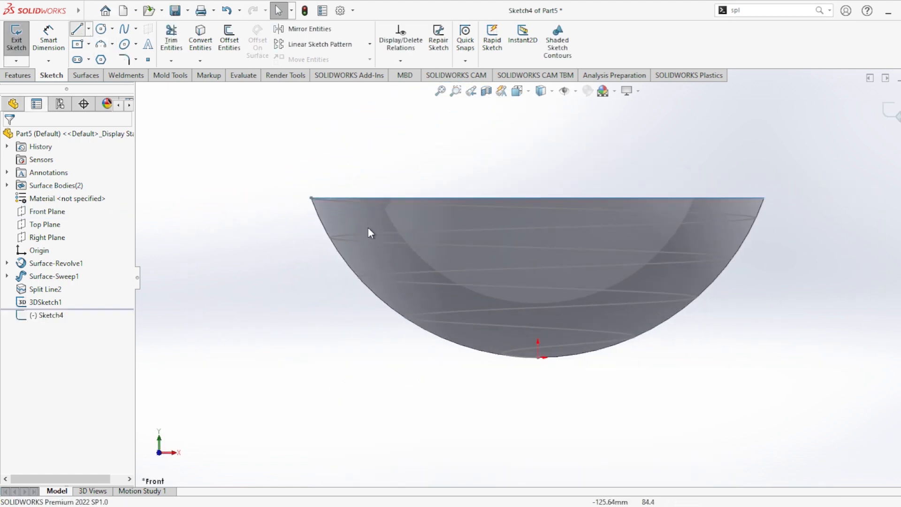
{"action": "left_click", "coordinate": [539, 357]}
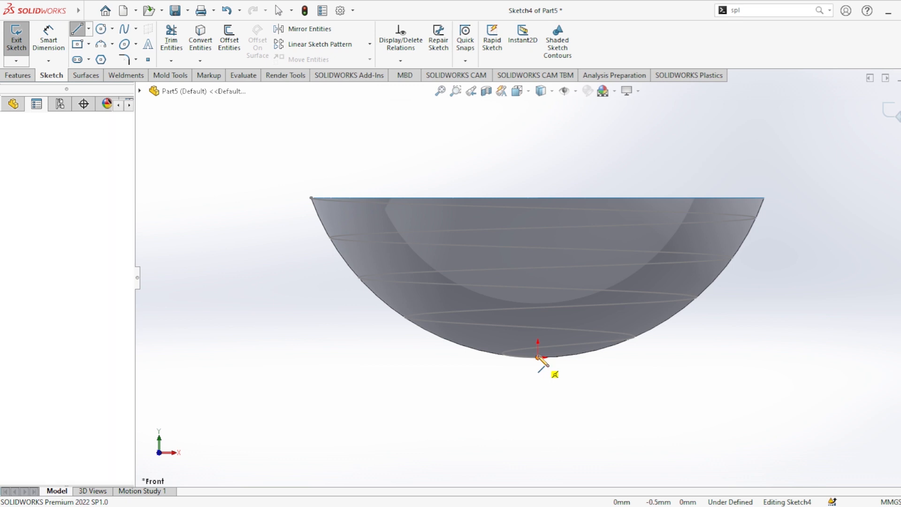
{"action": "double_click", "coordinate": [538, 198]}
{"action": "key", "text": "Escape"}
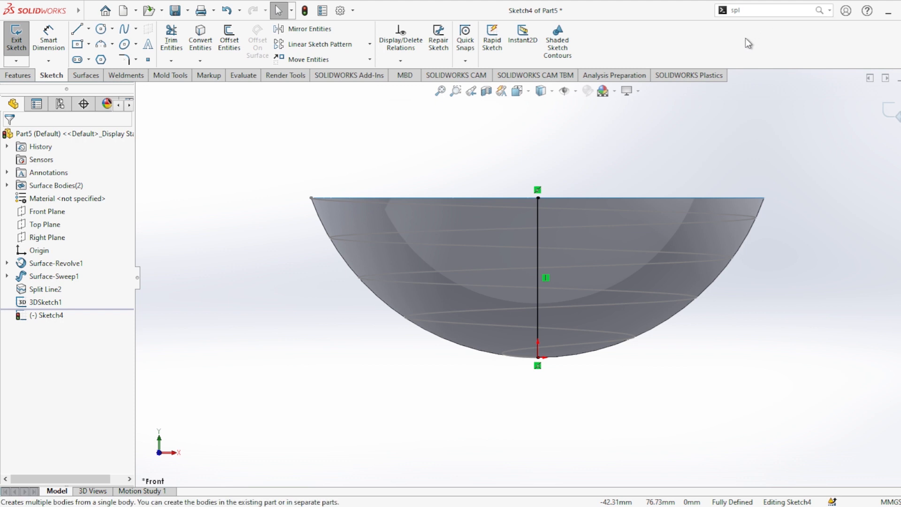
- Try to split the bowl's face with a single-direction Projection split line from the current vertical line sketch
{"action": "left_click", "coordinate": [18, 75]}
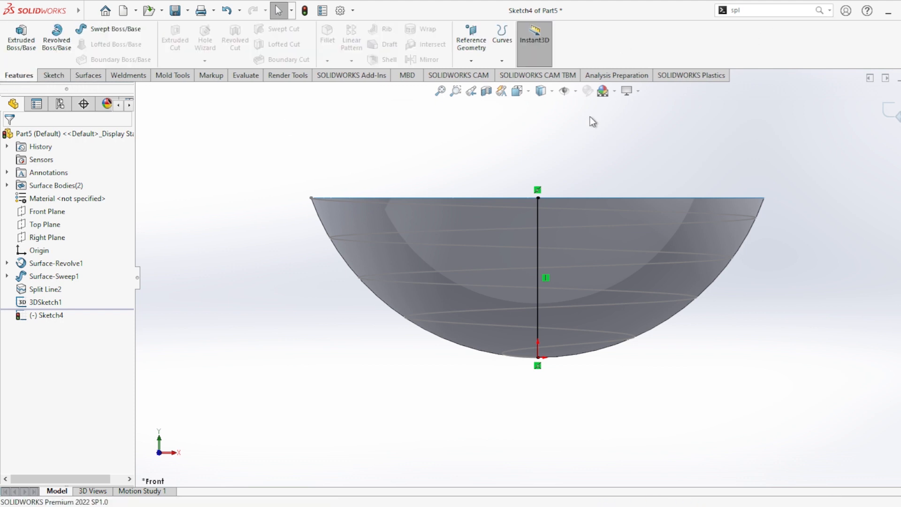
{"action": "left_click", "coordinate": [502, 60]}
{"action": "left_click", "coordinate": [521, 82]}
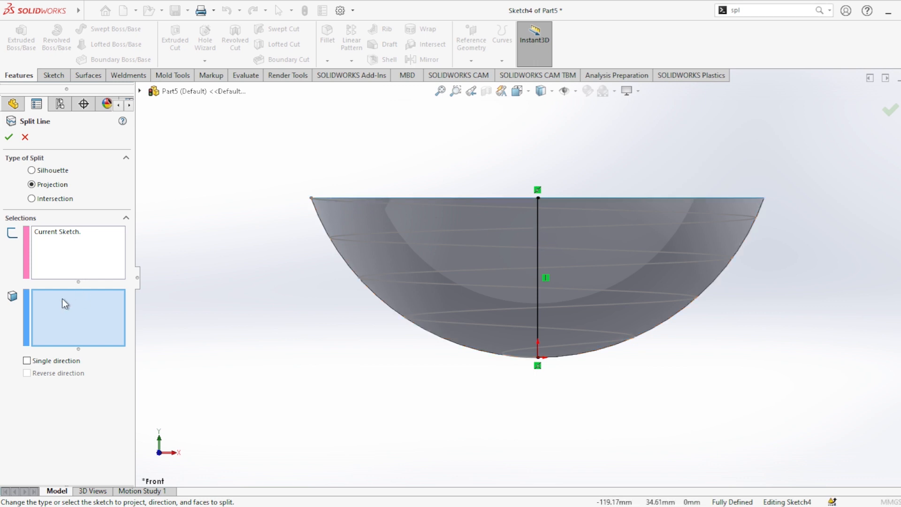
{"action": "left_click", "coordinate": [423, 244]}
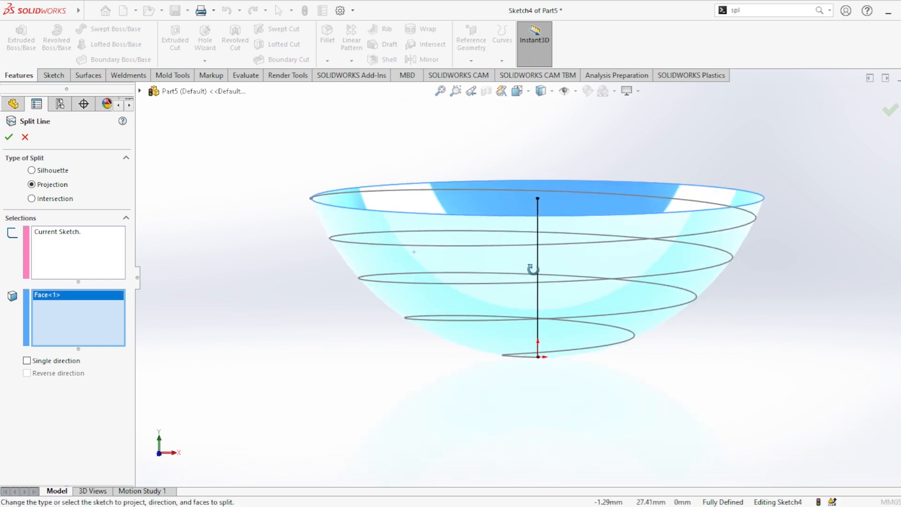
{"action": "left_click", "coordinate": [27, 360]}
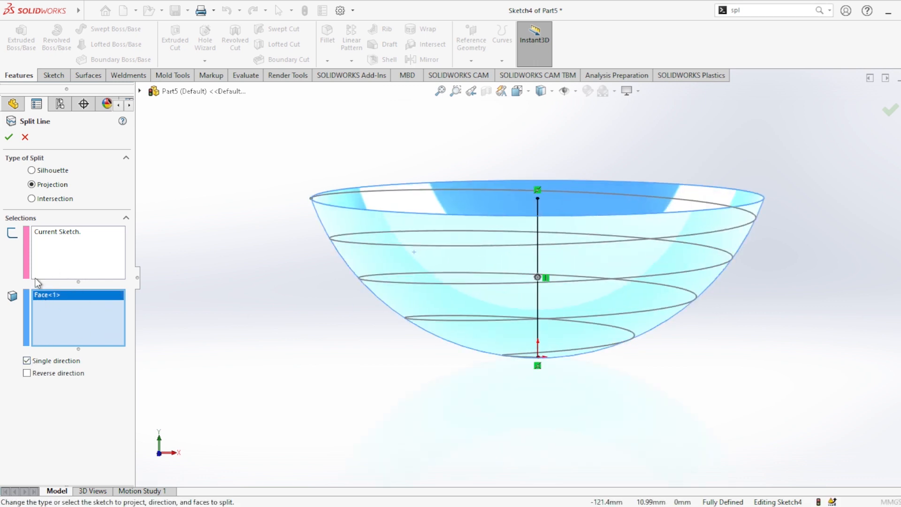
{"action": "left_click", "coordinate": [8, 138]}
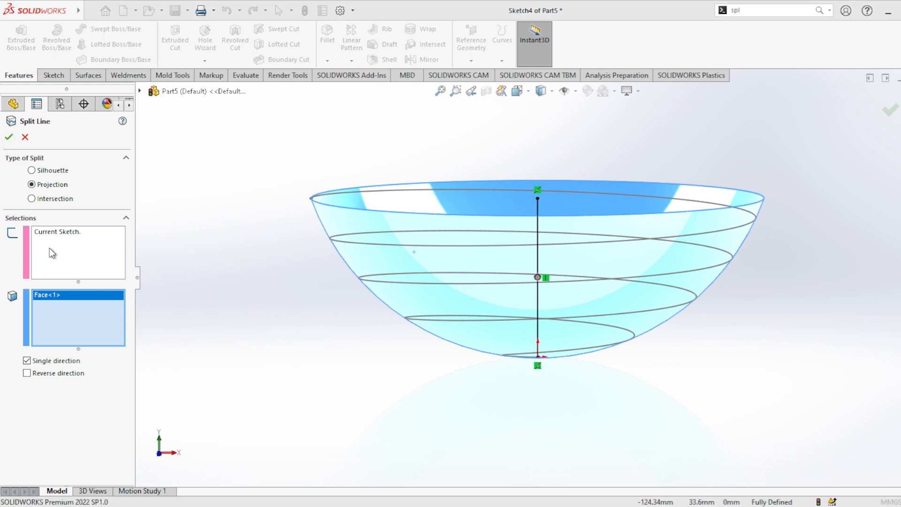
- Retry the projected split line with its direction reversed and cancel the command
{"action": "left_click", "coordinate": [27, 373]}
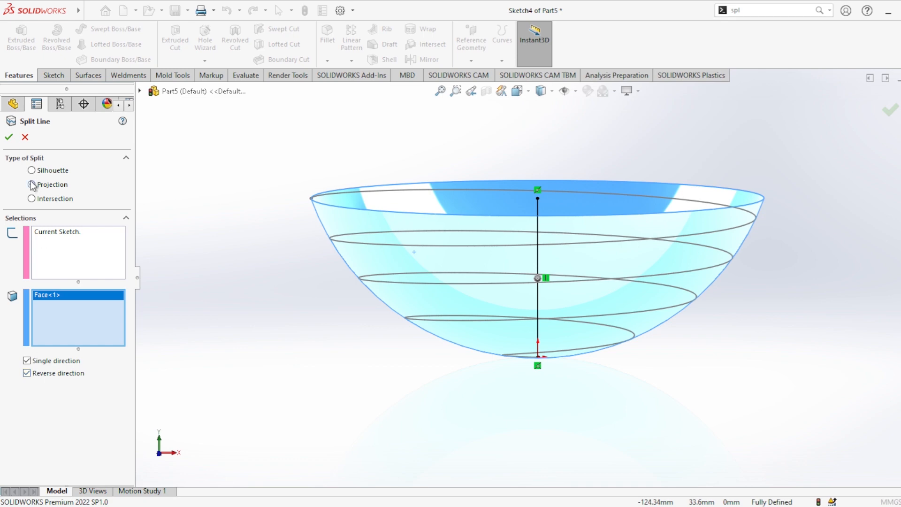
{"action": "left_click", "coordinate": [8, 137]}
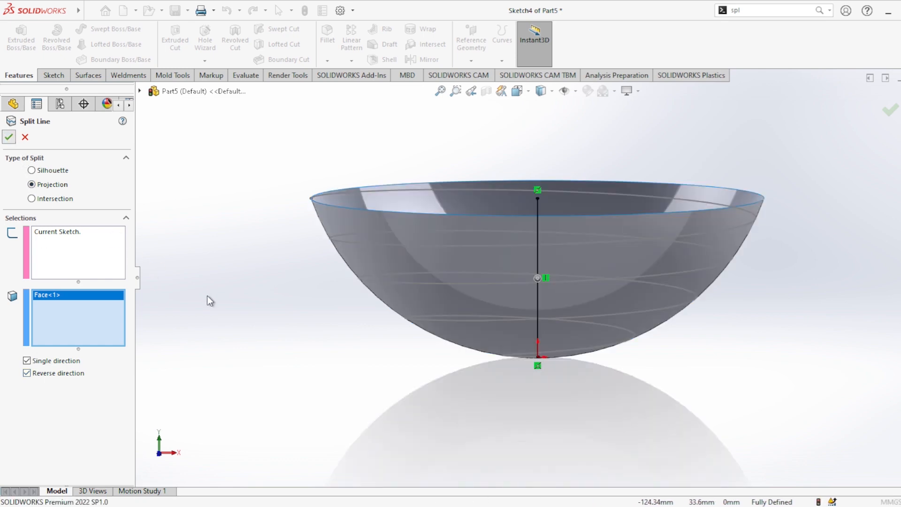
{"action": "middle_click_drag", "start_coordinate": [535, 332], "coordinate": [615, 385]}
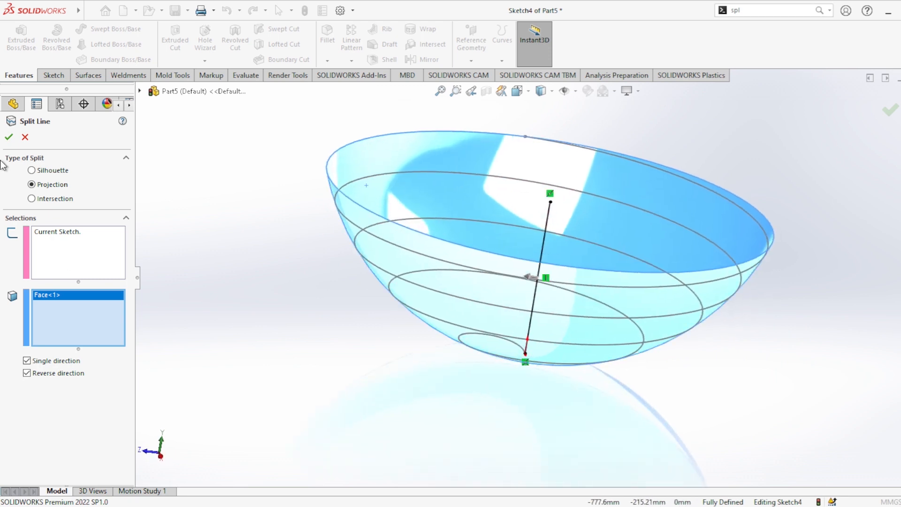
{"action": "left_click", "coordinate": [8, 137]}
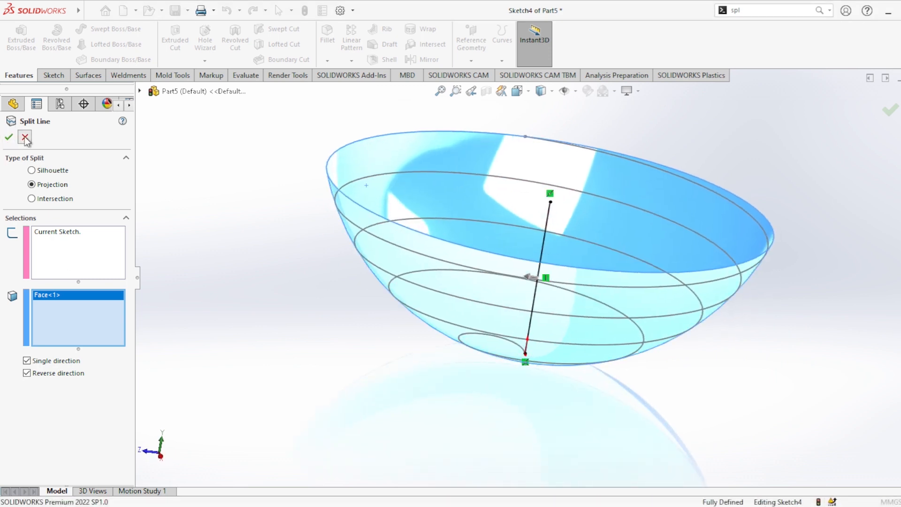
- Try an Intersection split line on the bowl's face with the current sketch as the splitting entity, and cancel the command
{"action": "middle_click_drag", "start_coordinate": [690, 137], "coordinate": [712, 212]}
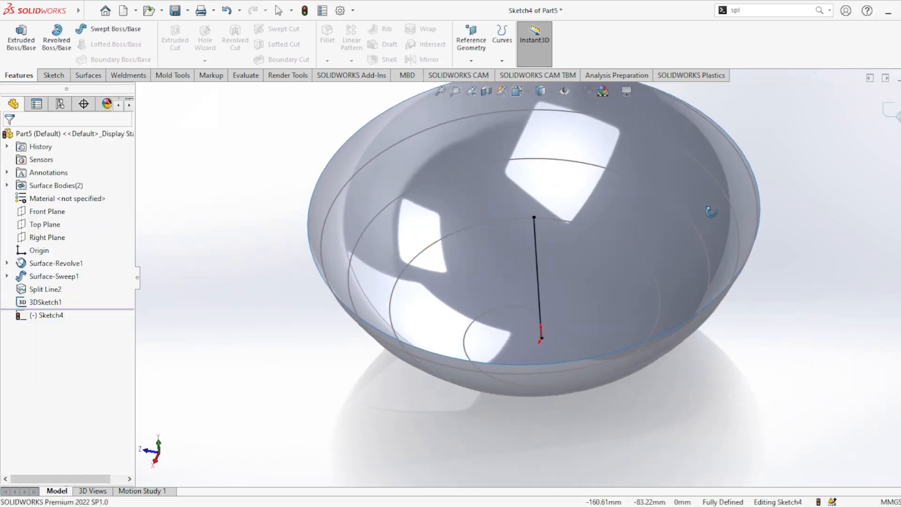
{"action": "left_click", "coordinate": [501, 61]}
{"action": "left_click", "coordinate": [525, 77]}
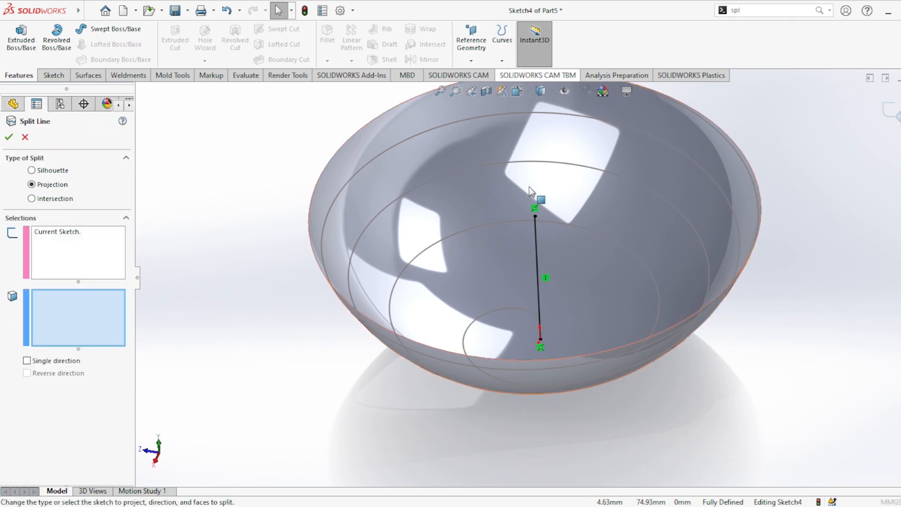
{"action": "left_click", "coordinate": [67, 199]}
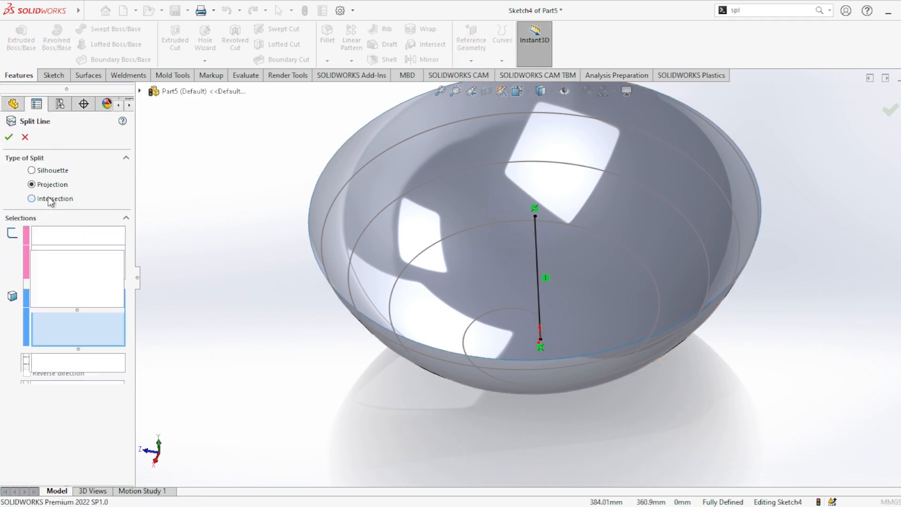
{"action": "left_click", "coordinate": [425, 196]}
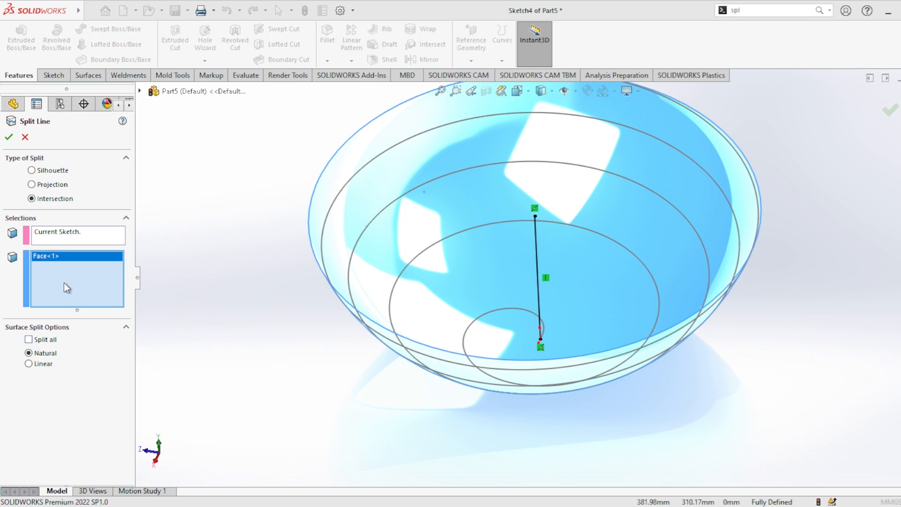
{"action": "left_click", "coordinate": [94, 234]}
{"action": "key", "text": "Delete"}
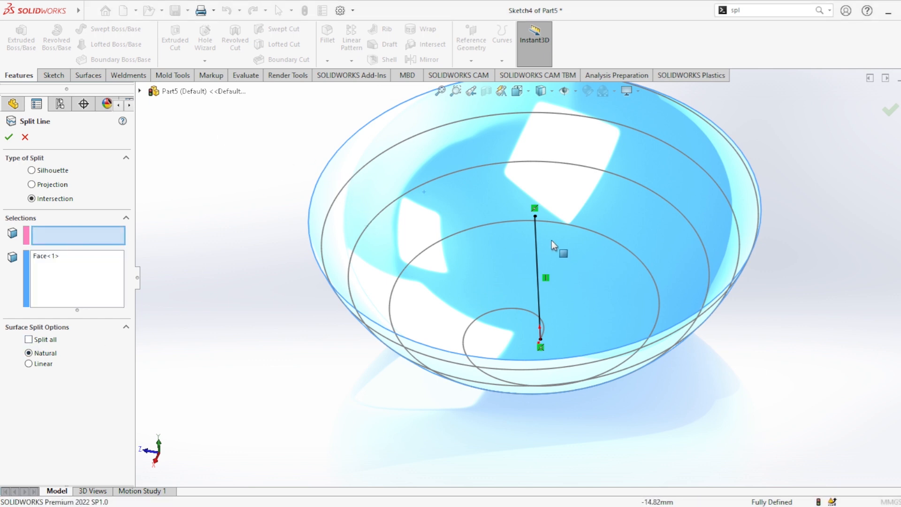
{"action": "left_click", "coordinate": [536, 220]}
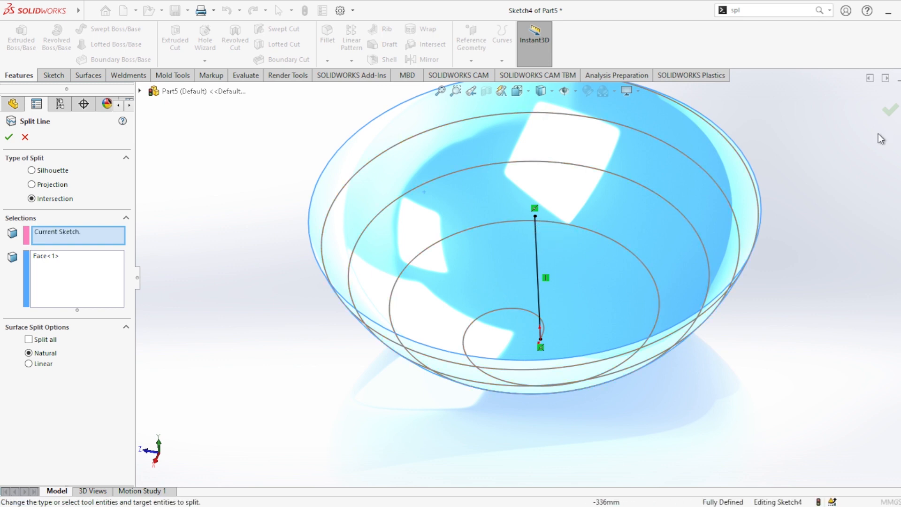
{"action": "left_click", "coordinate": [9, 136]}
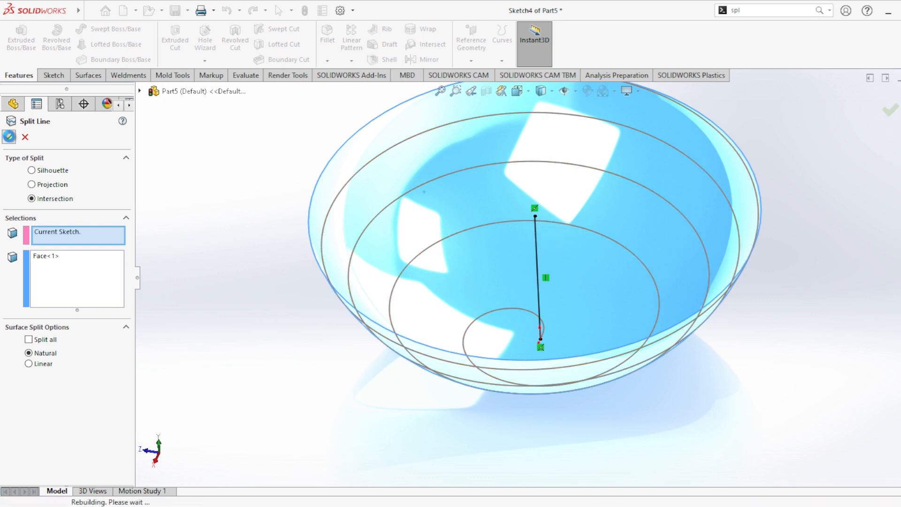
{"action": "left_click", "coordinate": [26, 138]}
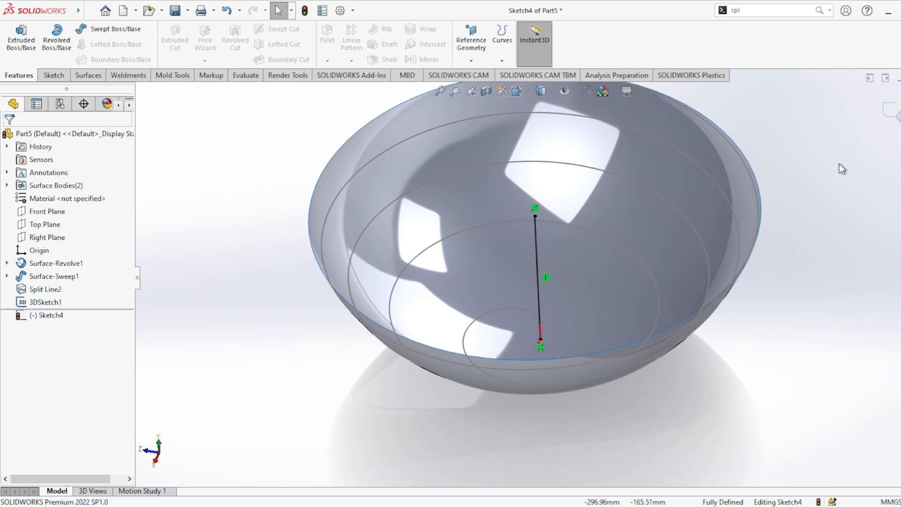
- Exit the vertical line sketch and clear the selection
{"action": "left_click", "coordinate": [897, 115]}
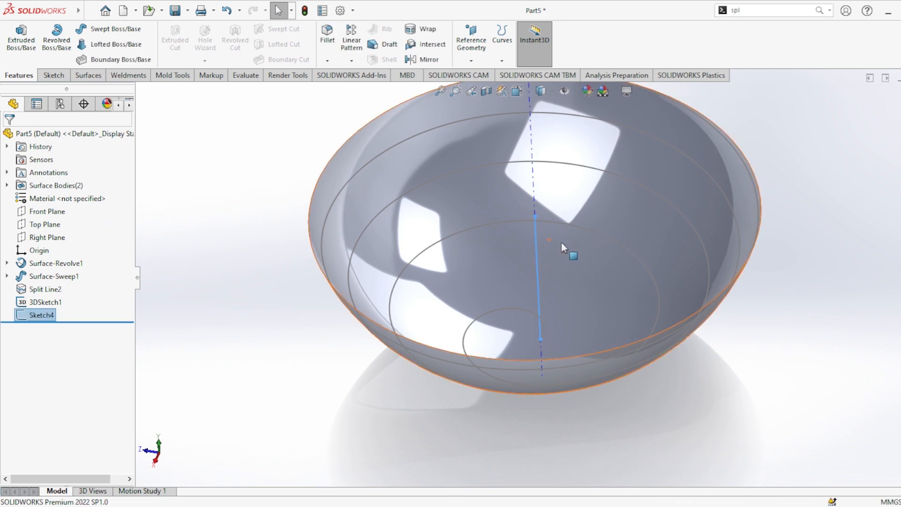
{"action": "left_click", "coordinate": [849, 342]}
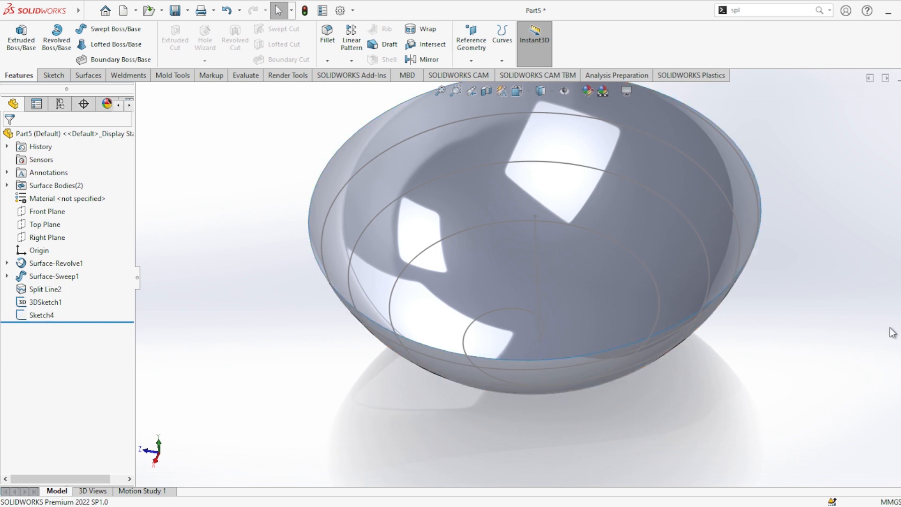
- Try to split the bowl's face with an Intersection split line, using the sketched vertical line as the splitting entity
{"action": "left_click", "coordinate": [536, 230]}
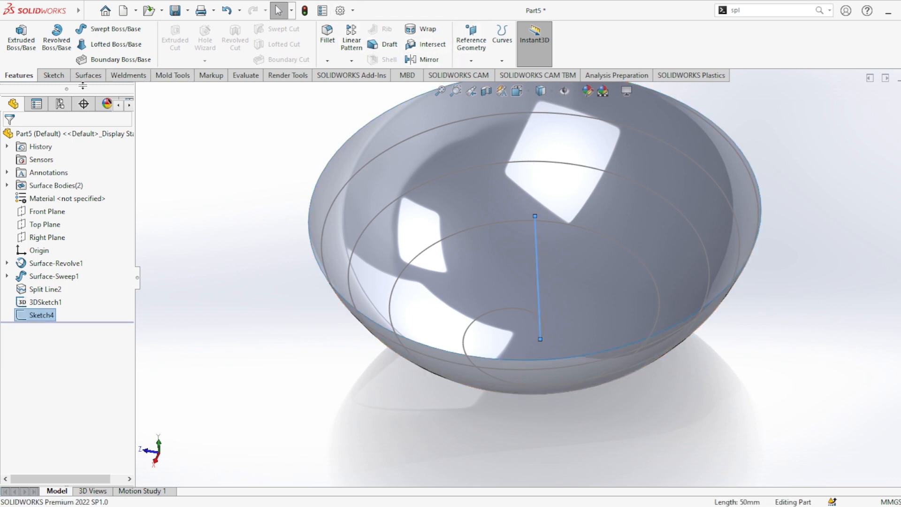
{"action": "left_click", "coordinate": [515, 76]}
{"action": "left_click", "coordinate": [418, 179]}
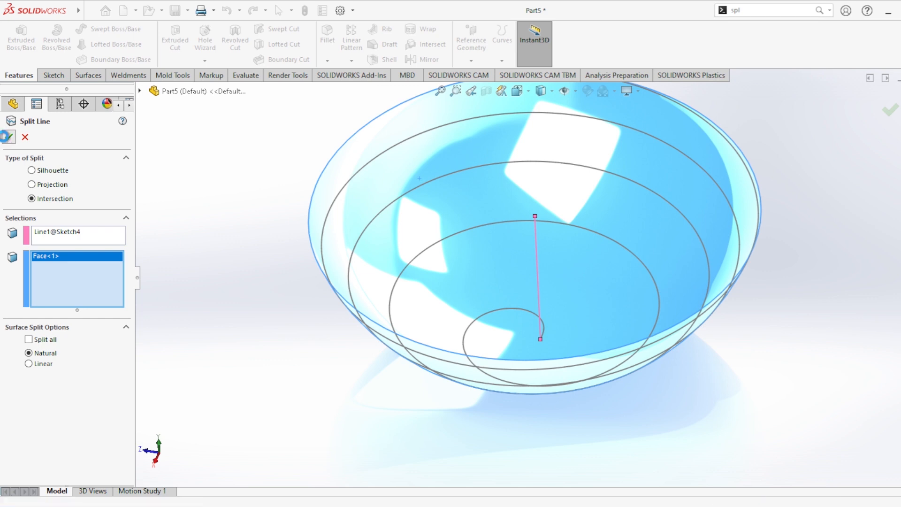
- Split the bowl's face with a Projection split line, using the vertical line sketch as the sketch to project
{"action": "left_click", "coordinate": [32, 184]}
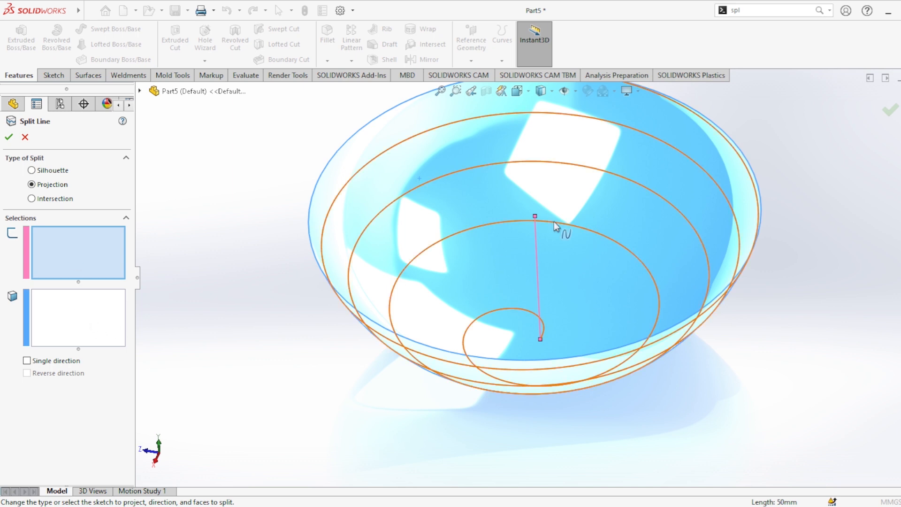
{"action": "left_click", "coordinate": [535, 236]}
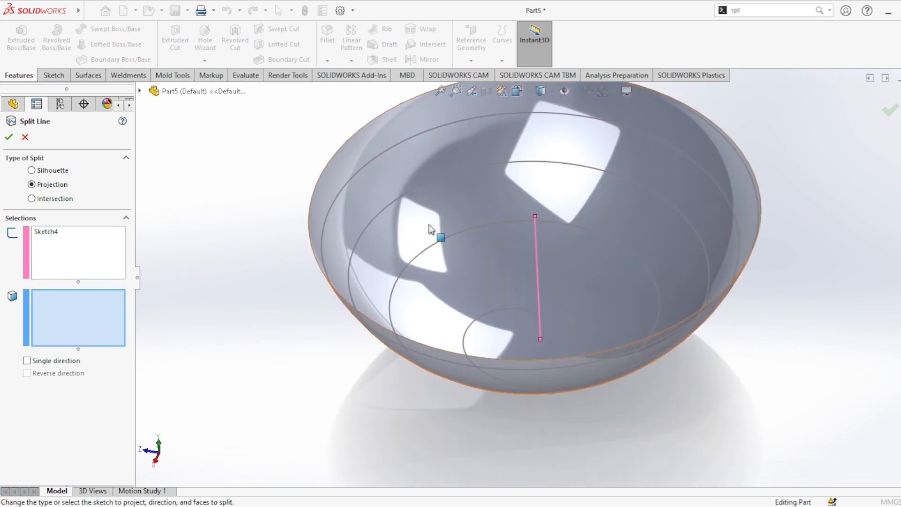
{"action": "left_click", "coordinate": [431, 229]}
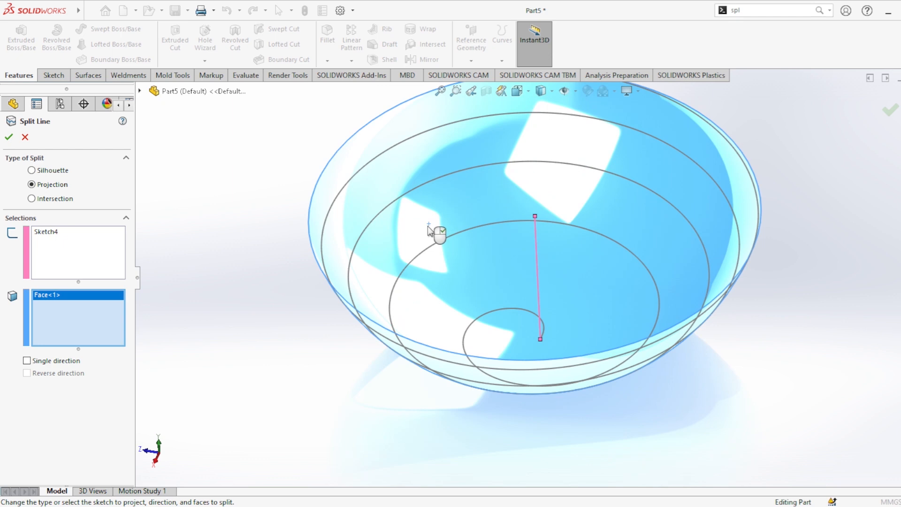
{"action": "left_click", "coordinate": [8, 137]}
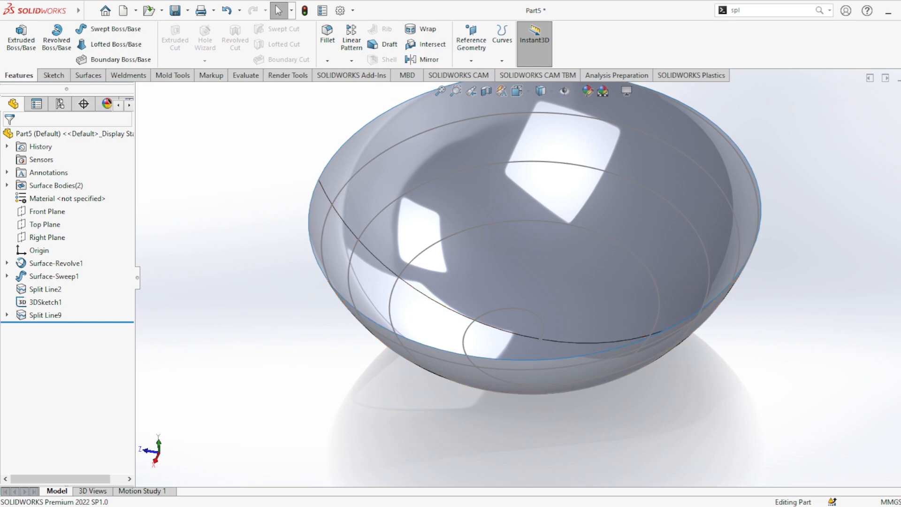
- Set up a swept boss with a 5 mm circular profile along the split edge running from the bowl's centre to its rim
{"action": "middle_click_drag", "start_coordinate": [416, 368], "coordinate": [453, 407]}
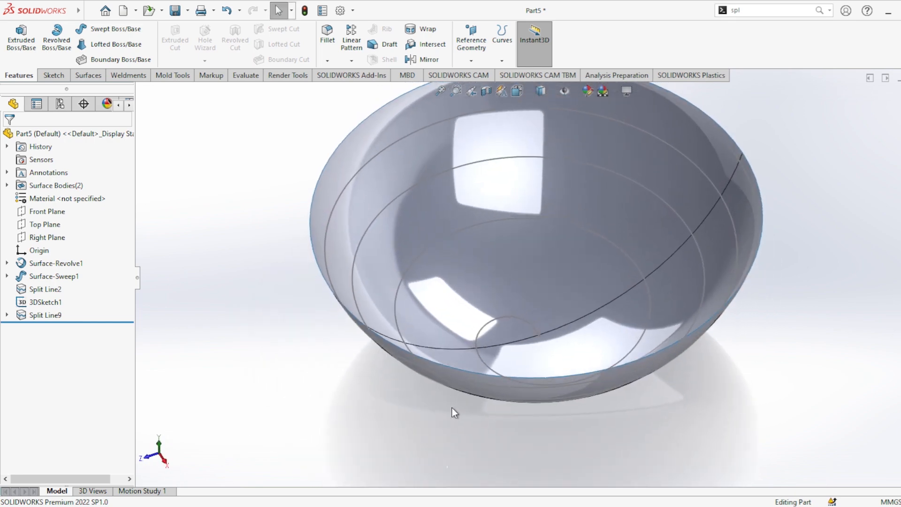
{"action": "scroll", "coordinate": [452, 407], "scroll_direction": "up", "scroll_amount": 3}
{"action": "left_click", "coordinate": [618, 262]}
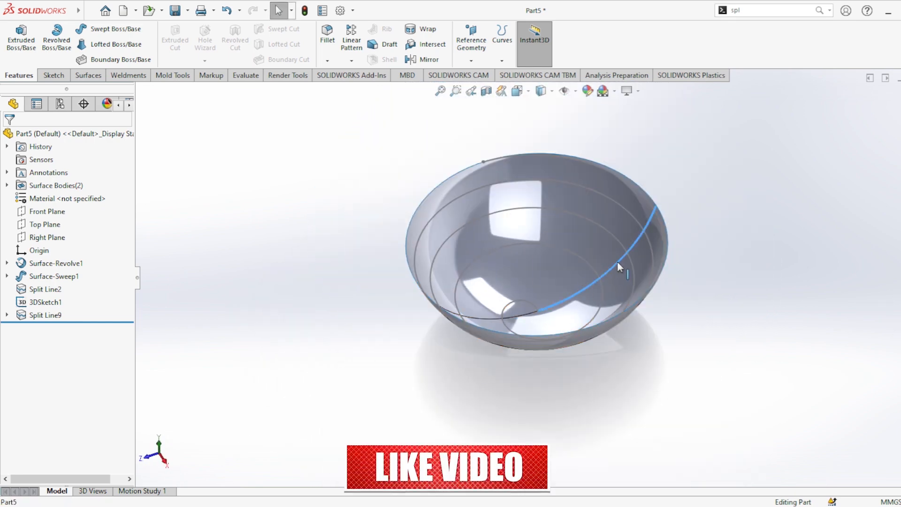
{"action": "left_click", "coordinate": [111, 29]}
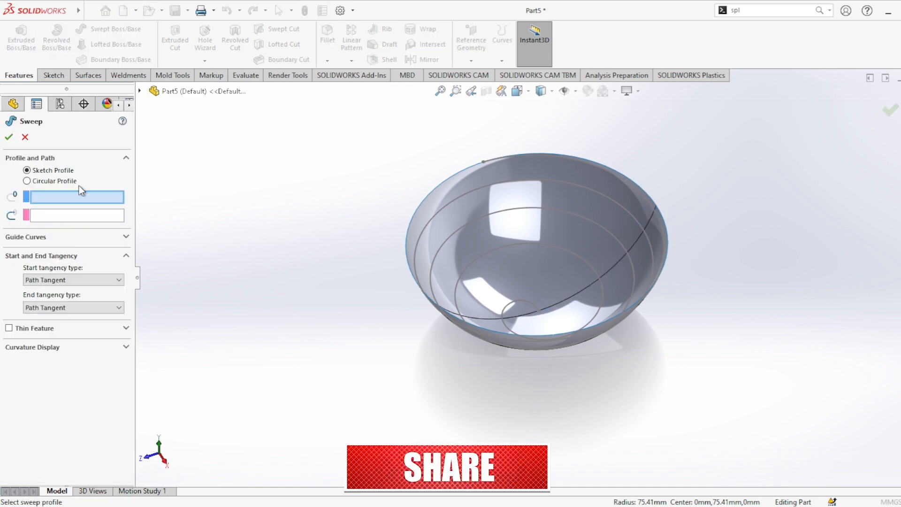
{"action": "left_click", "coordinate": [27, 181]}
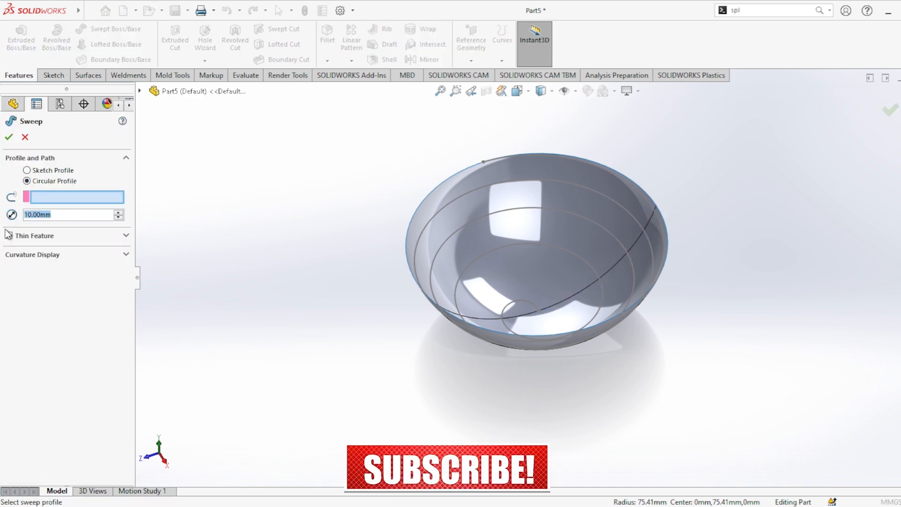
{"action": "type", "text": "5"}
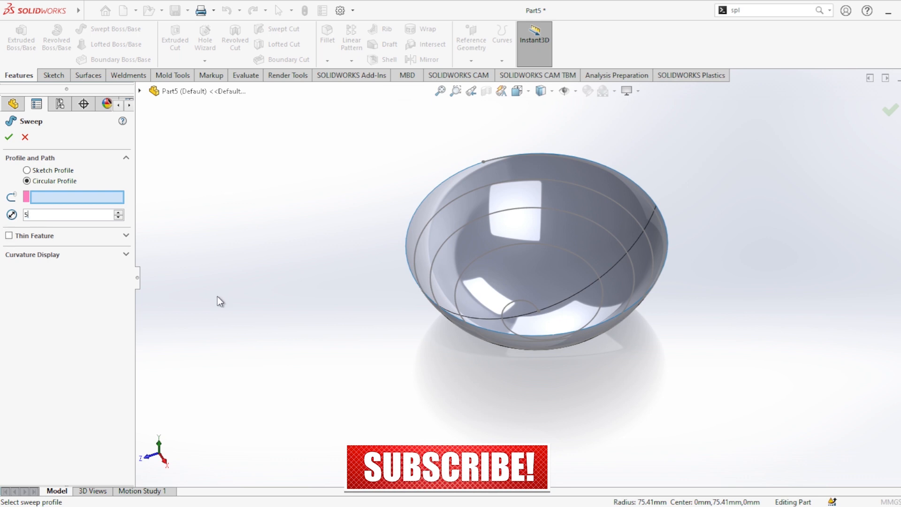
{"action": "key", "text": "Return"}
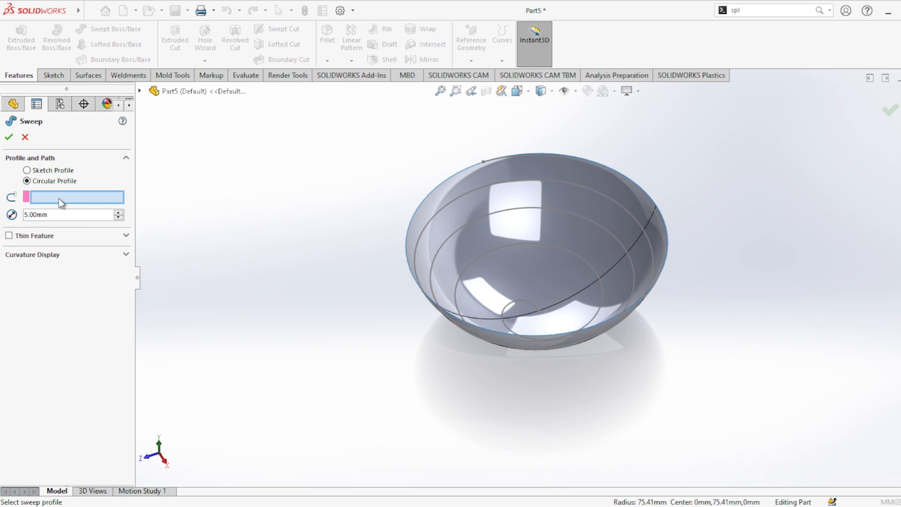
{"action": "left_click", "coordinate": [617, 262]}
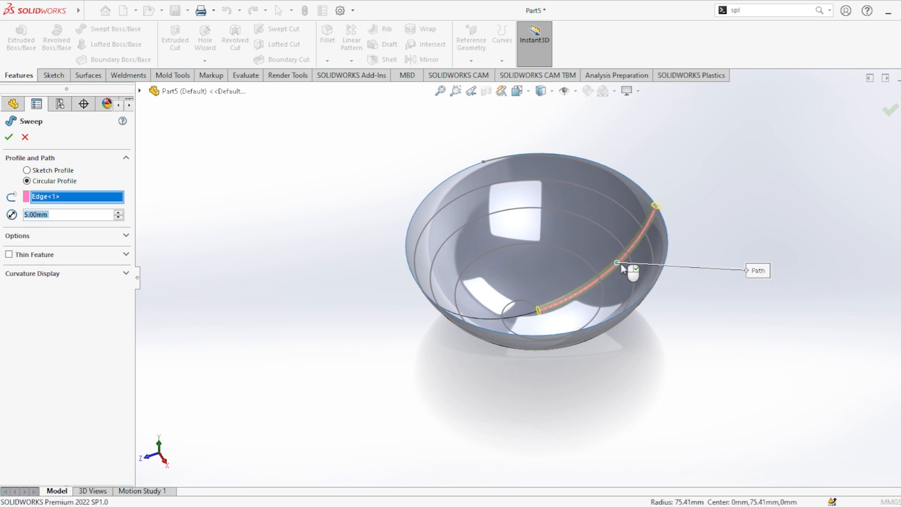
- Set the sweep's circular profile diameter to 4 mm and create the rib
{"action": "middle_click_drag", "start_coordinate": [629, 263], "coordinate": [672, 232]}
{"action": "scroll", "coordinate": [657, 226], "scroll_direction": "down", "scroll_amount": 10}
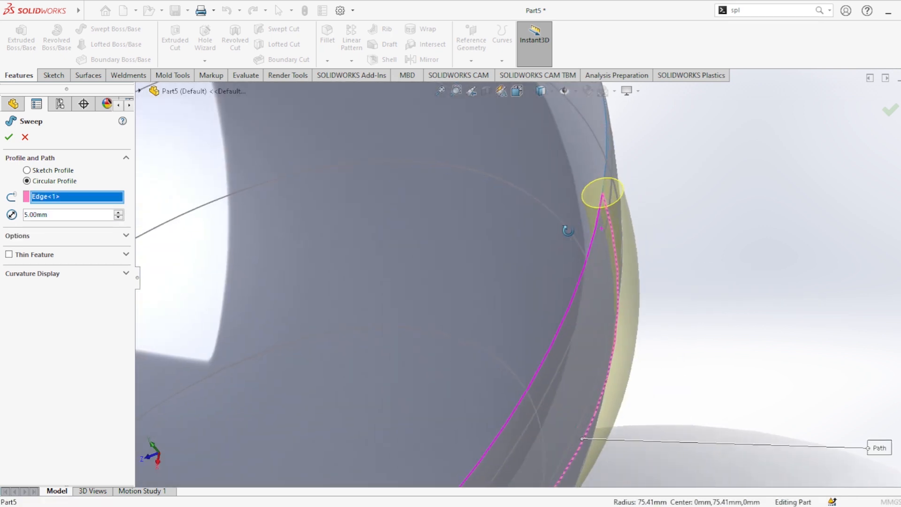
{"action": "middle_click_drag", "start_coordinate": [568, 231], "coordinate": [558, 233]}
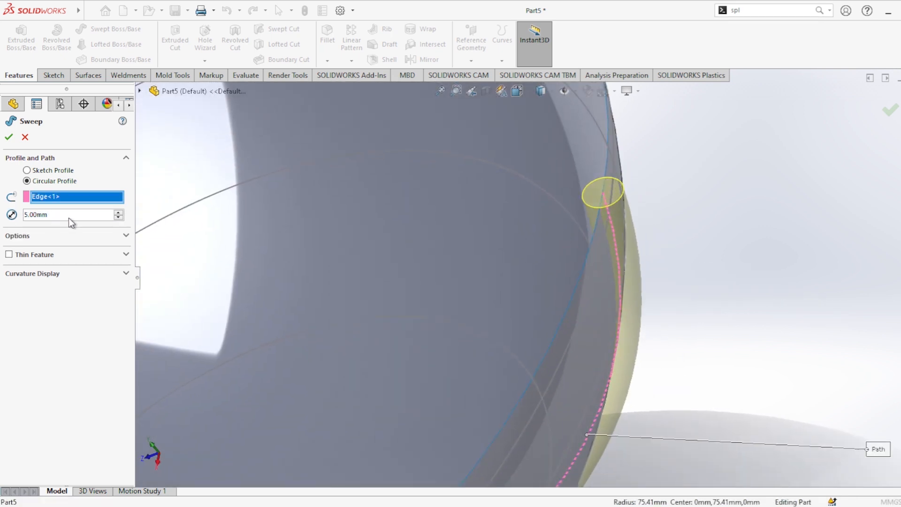
{"action": "double_click", "coordinate": [42, 216]}
{"action": "type", "text": "4"}
{"action": "key", "text": "Return"}
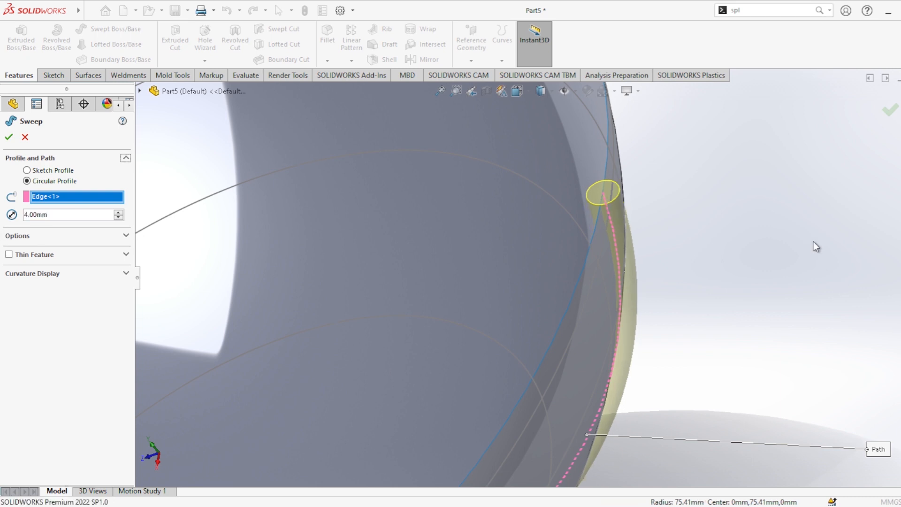
{"action": "left_click", "coordinate": [8, 137]}
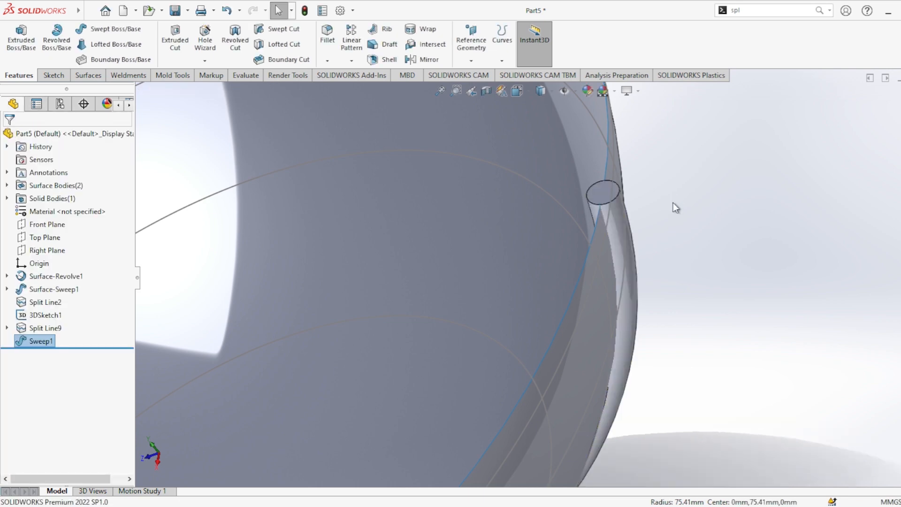
- Sweep a 4 mm circular profile along the spiral 3D sketch on the bowl
{"action": "scroll", "coordinate": [673, 203], "scroll_direction": "up", "scroll_amount": 5}
{"action": "middle_click_drag", "start_coordinate": [683, 201], "coordinate": [728, 214]}
{"action": "left_click", "coordinate": [506, 270]}
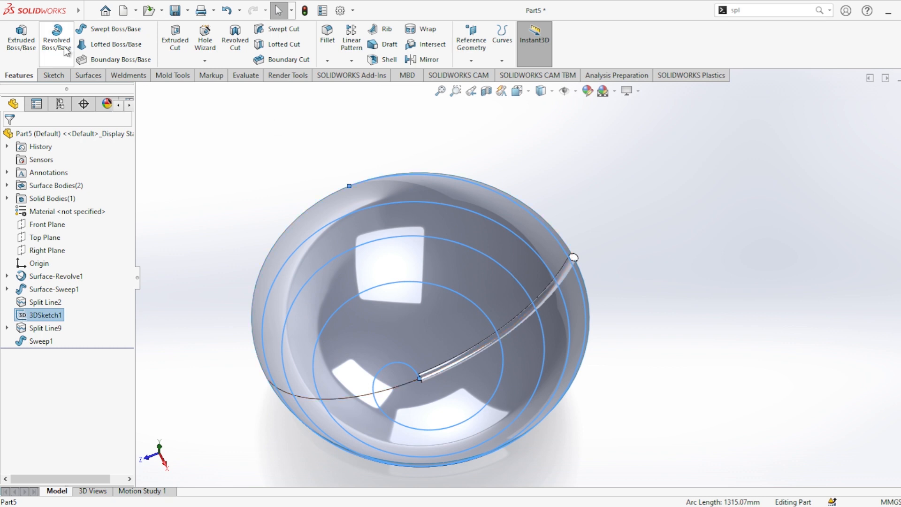
{"action": "left_click", "coordinate": [100, 29]}
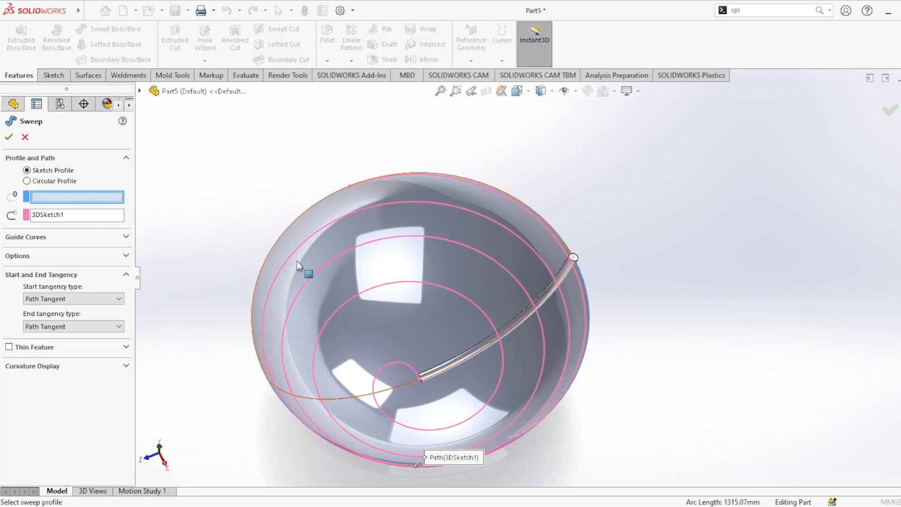
{"action": "left_click", "coordinate": [31, 183]}
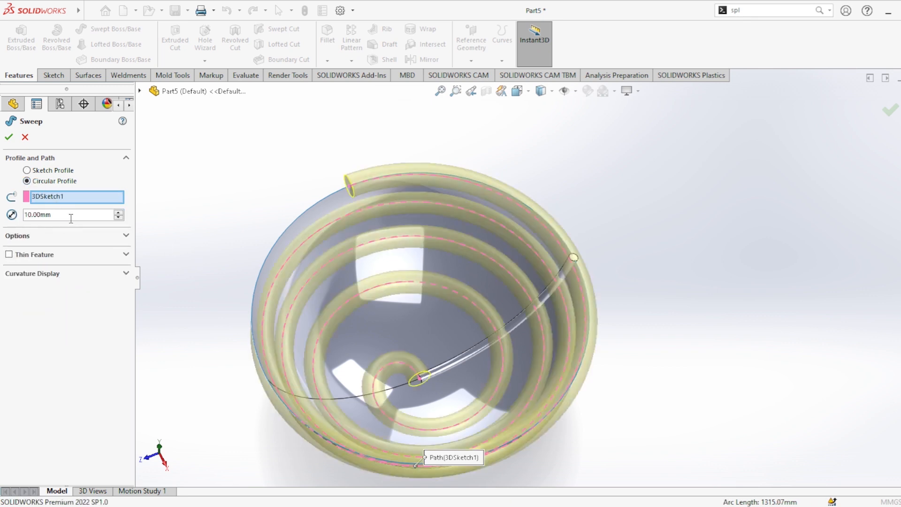
{"action": "left_click", "coordinate": [70, 219]}
{"action": "type", "text": "4"}
{"action": "middle_click_drag", "start_coordinate": [346, 241], "coordinate": [272, 196]}
{"action": "left_click", "coordinate": [8, 137]}
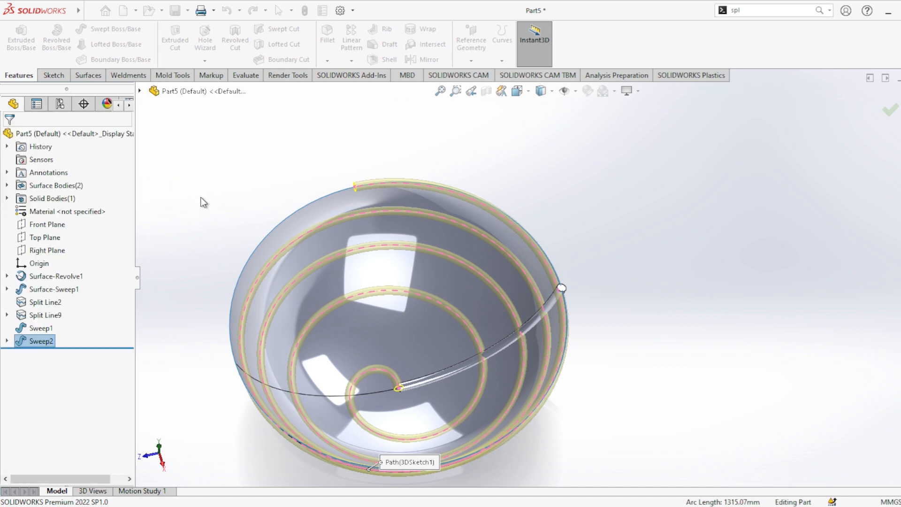
- Circular-pattern the curved rib sweep around the bowl's rim edge with 30 equally spaced instances over 360 degrees
{"action": "left_click", "coordinate": [50, 329]}
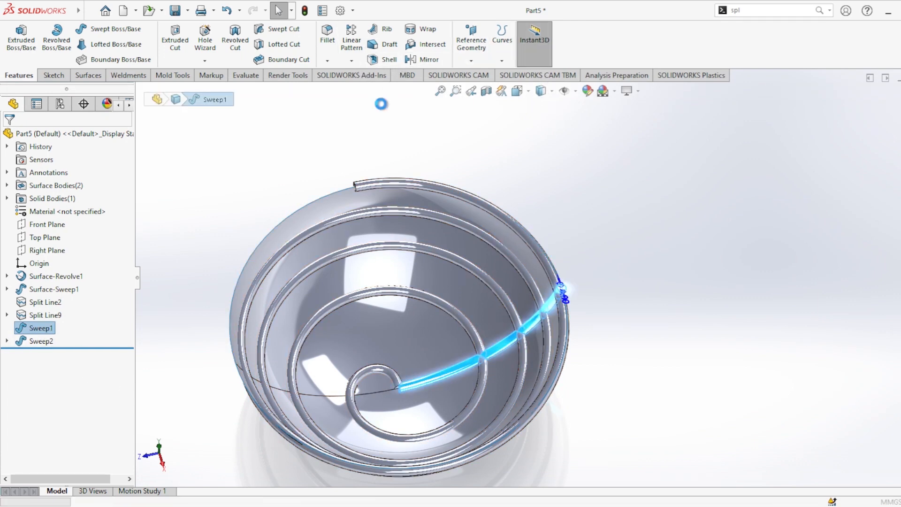
{"action": "left_click", "coordinate": [330, 195]}
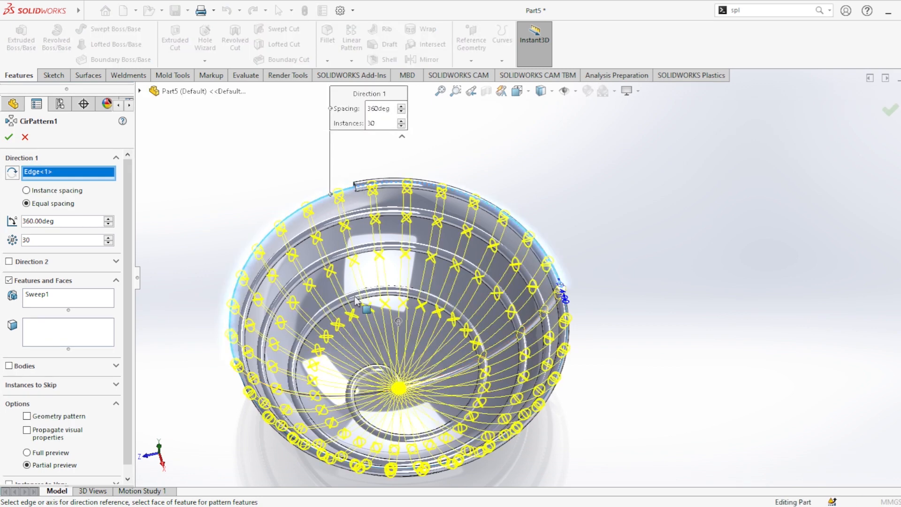
{"action": "middle_click_drag", "start_coordinate": [335, 215], "coordinate": [391, 261]}
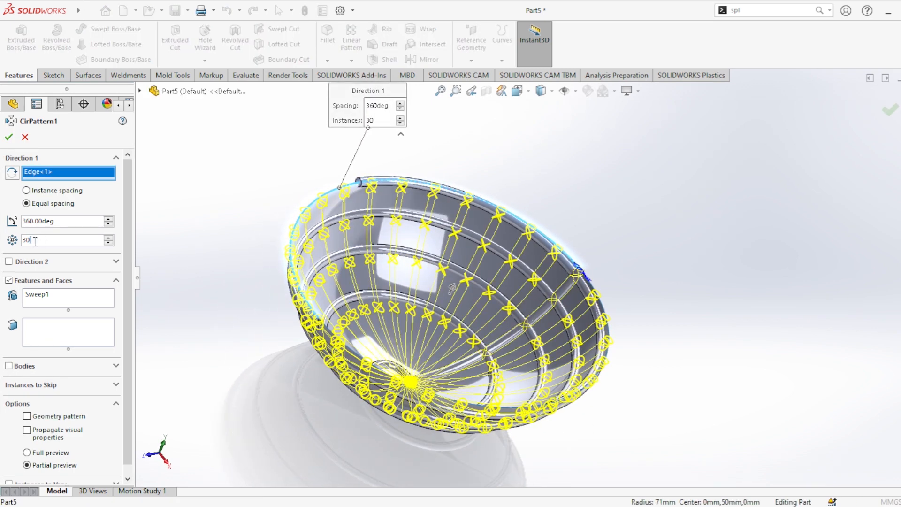
{"action": "middle_click_drag", "start_coordinate": [345, 320], "coordinate": [339, 342]}
{"action": "left_click", "coordinate": [9, 137]}
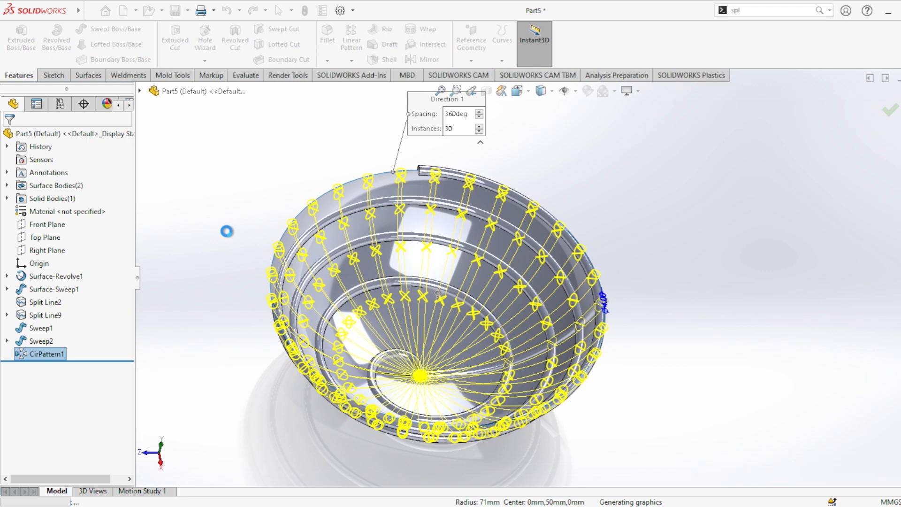
- Convert the bowl's rim edge into a 3D sketch and draw a circle about 9.3 mm in diameter on the Front Plane, centred on the rim
{"action": "scroll", "coordinate": [315, 155], "scroll_direction": "down", "scroll_amount": 4}
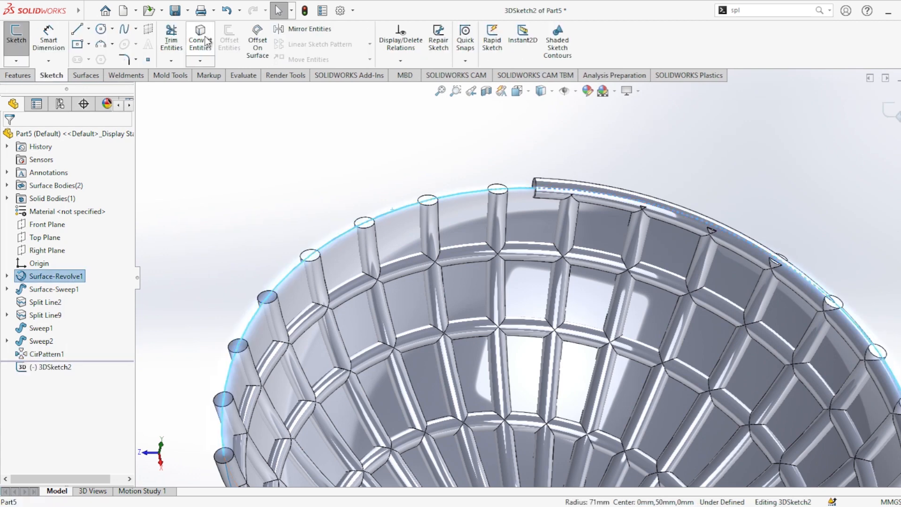
{"action": "left_click", "coordinate": [205, 41]}
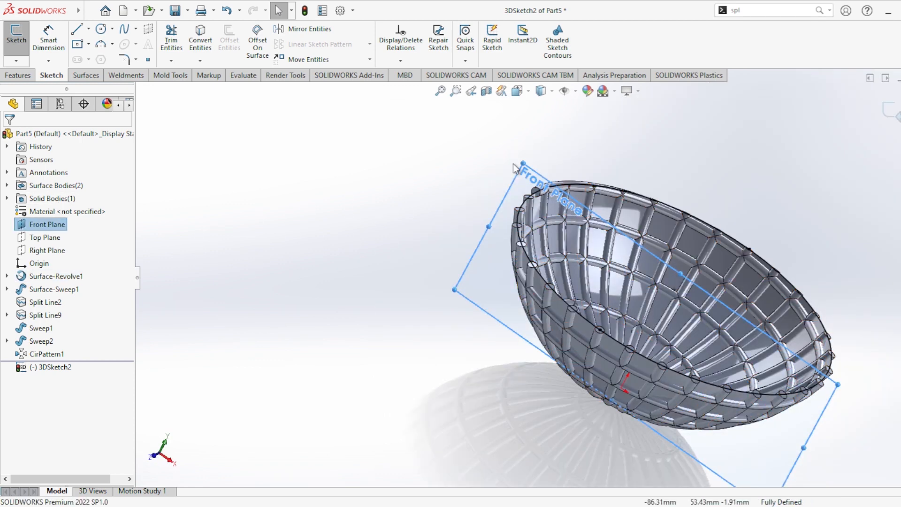
{"action": "left_click", "coordinate": [91, 206]}
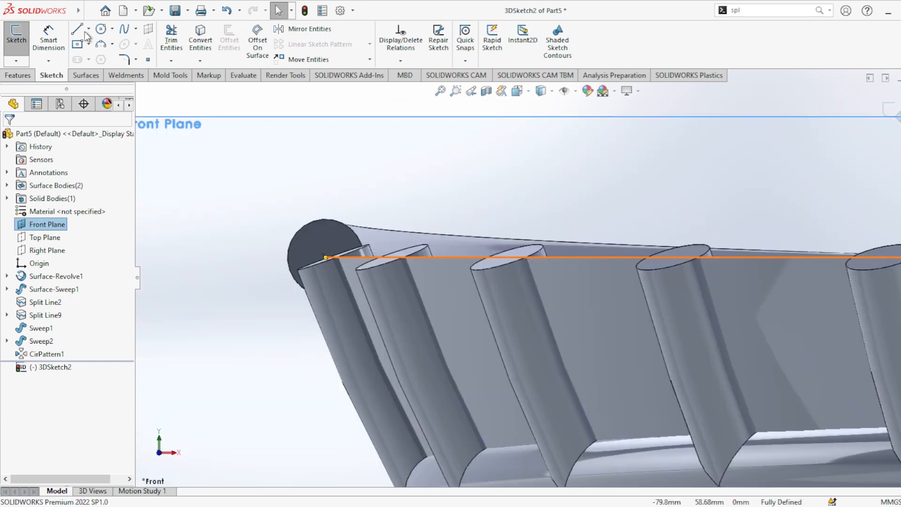
{"action": "left_click", "coordinate": [100, 30]}
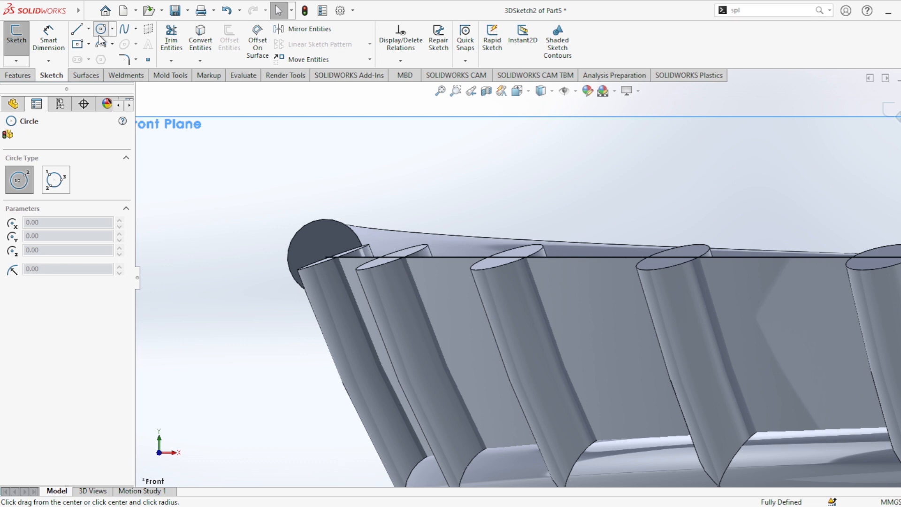
{"action": "left_click", "coordinate": [325, 257]}
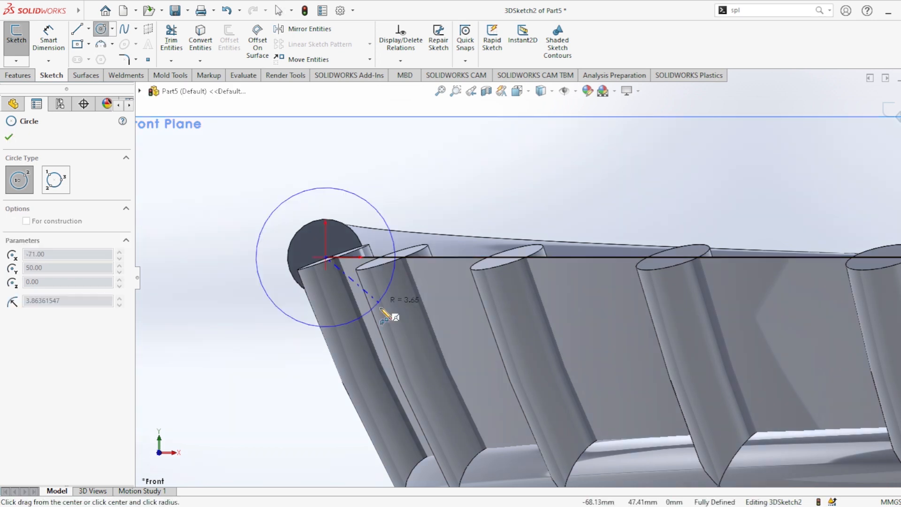
{"action": "left_click", "coordinate": [390, 319]}
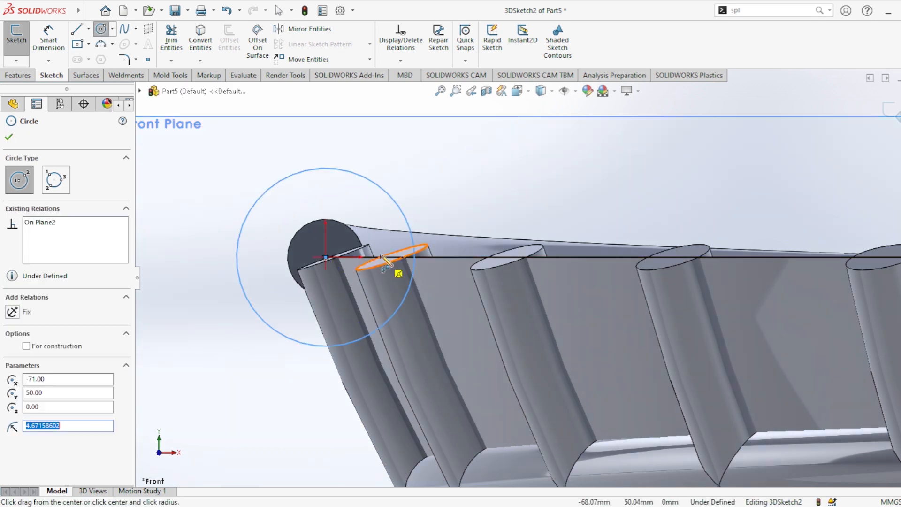
{"action": "key", "text": "Escape"}
{"action": "scroll", "coordinate": [347, 222], "scroll_direction": "up", "scroll_amount": 5}
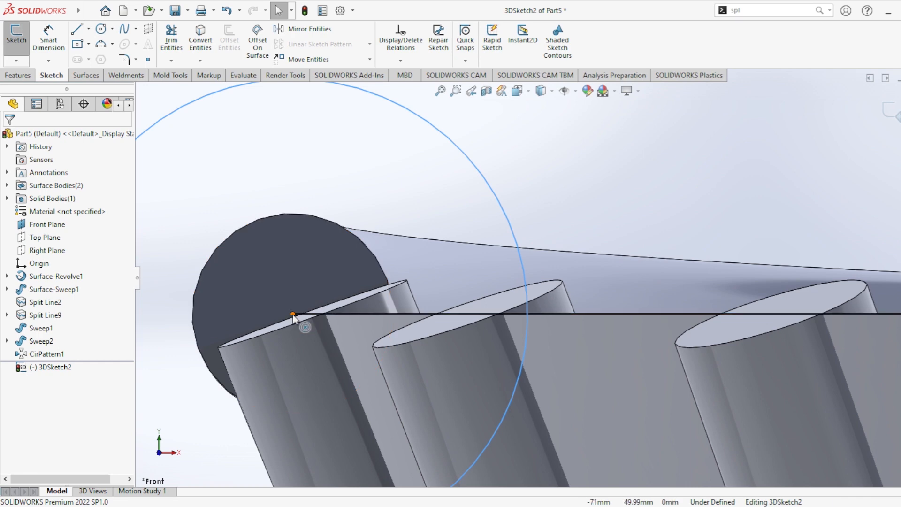
- Dimension the circle at the rim to a diameter of 12 mm
{"action": "left_click", "coordinate": [292, 314]}
{"action": "scroll", "coordinate": [350, 275], "scroll_direction": "up", "scroll_amount": 5}
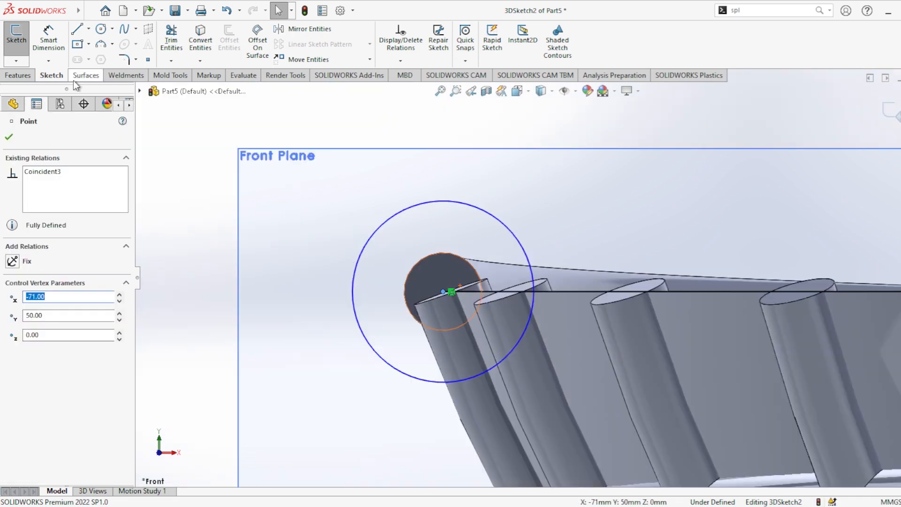
{"action": "left_click", "coordinate": [50, 44]}
{"action": "left_click", "coordinate": [355, 275]}
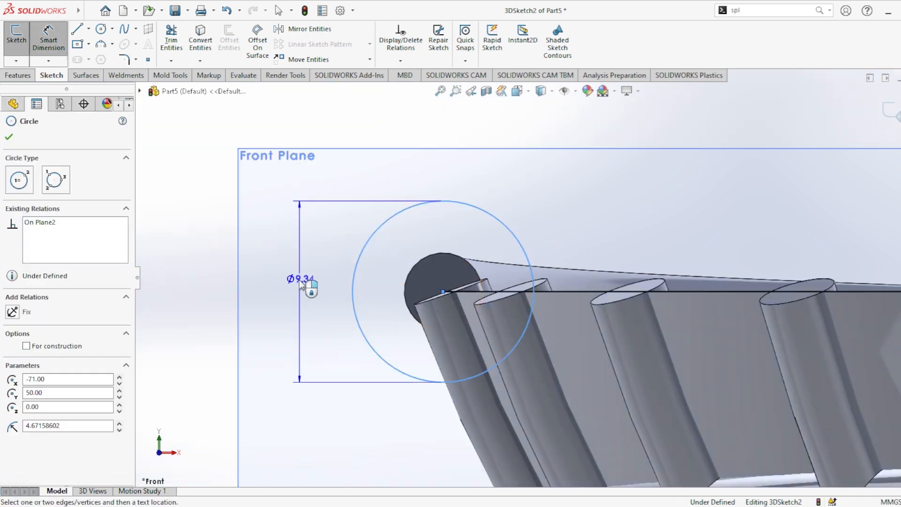
{"action": "left_click", "coordinate": [297, 282]}
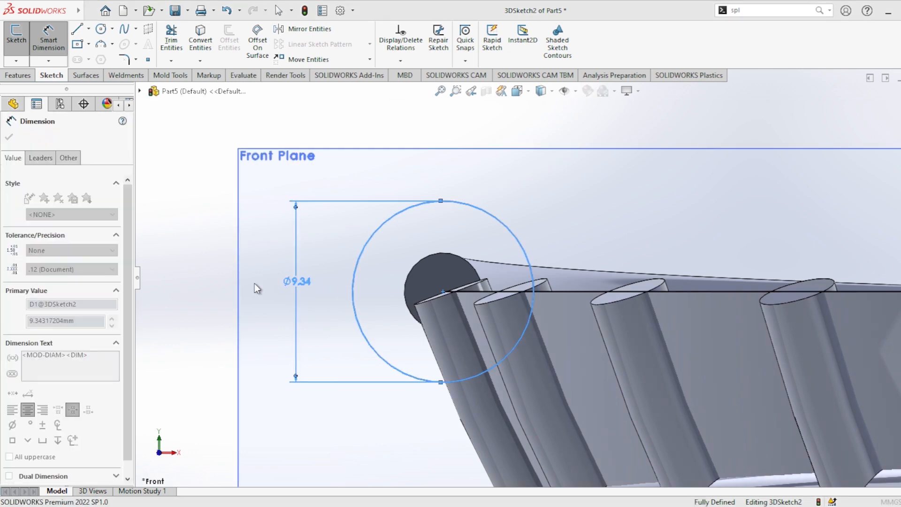
{"action": "type", "text": "12"}
{"action": "key", "text": "Return"}
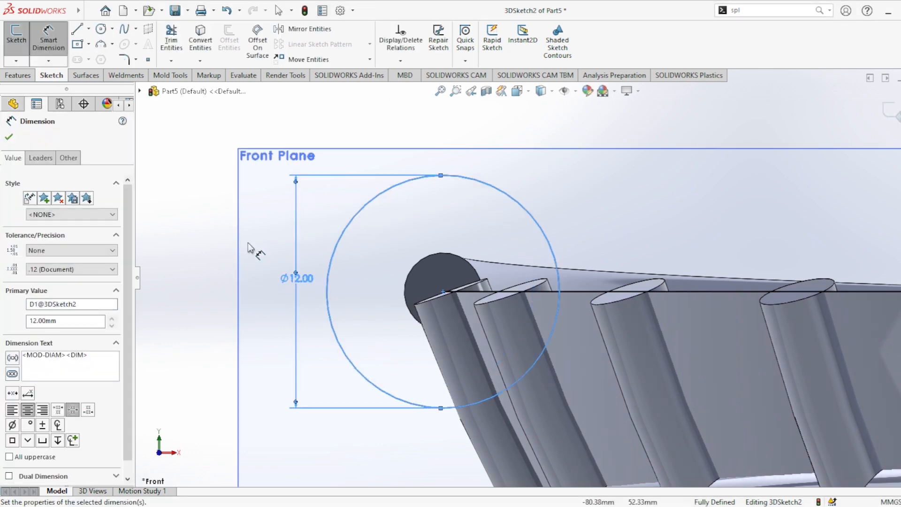
{"action": "left_click", "coordinate": [10, 136]}
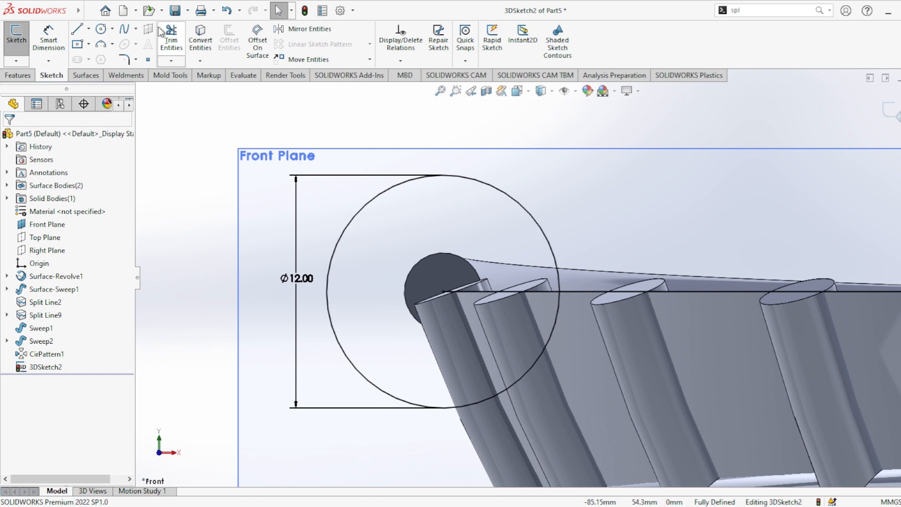
- Convert the 12 mm circle at the bowl's rim to construction geometry
{"action": "left_click", "coordinate": [358, 221]}
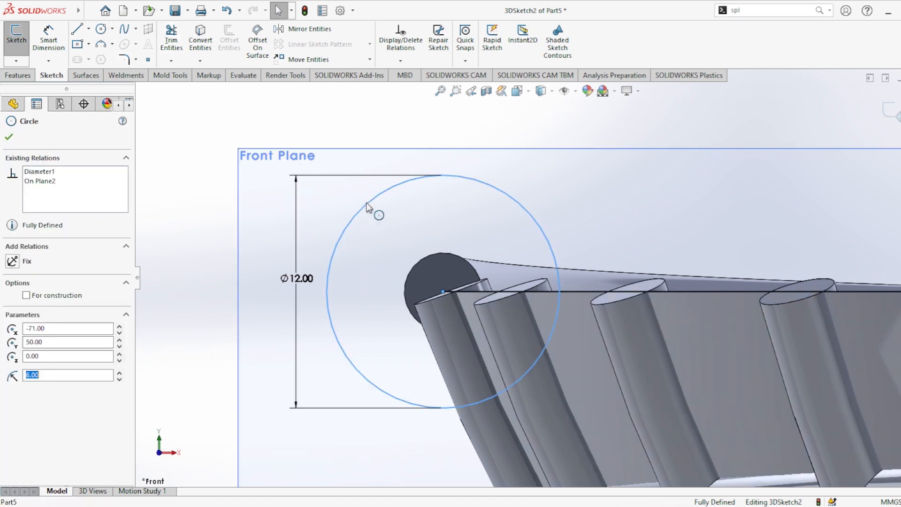
{"action": "left_click", "coordinate": [385, 198]}
{"action": "left_click", "coordinate": [235, 208]}
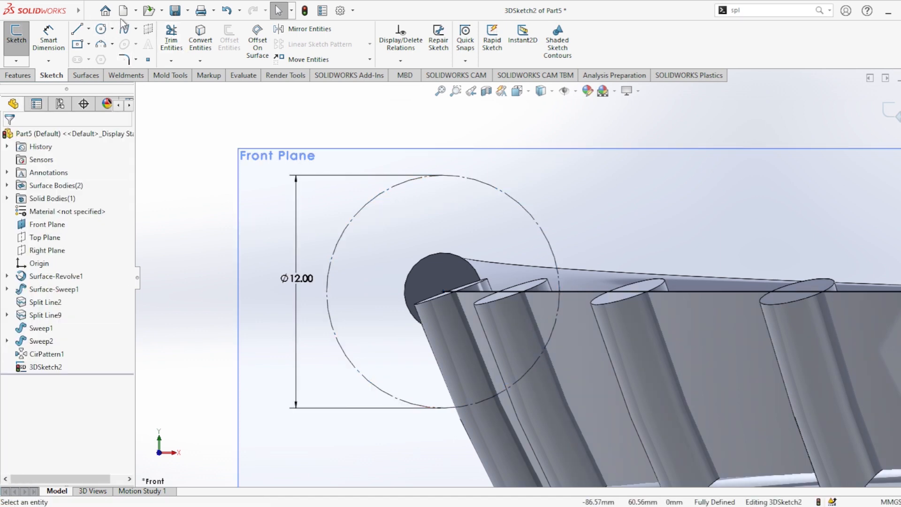
- Draw a circle about 4.7 mm in diameter with its centre on the upper part of the 12 mm construction circle
{"action": "left_click", "coordinate": [101, 29]}
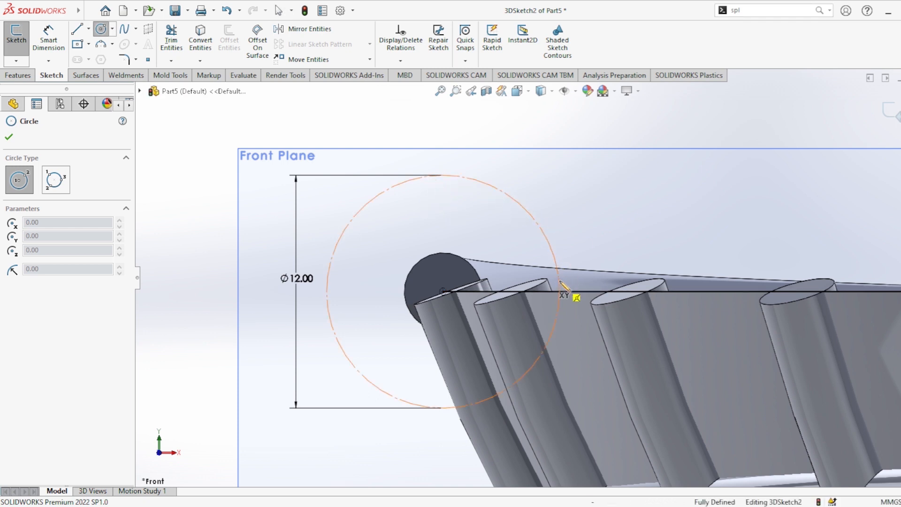
{"action": "left_click", "coordinate": [501, 190]}
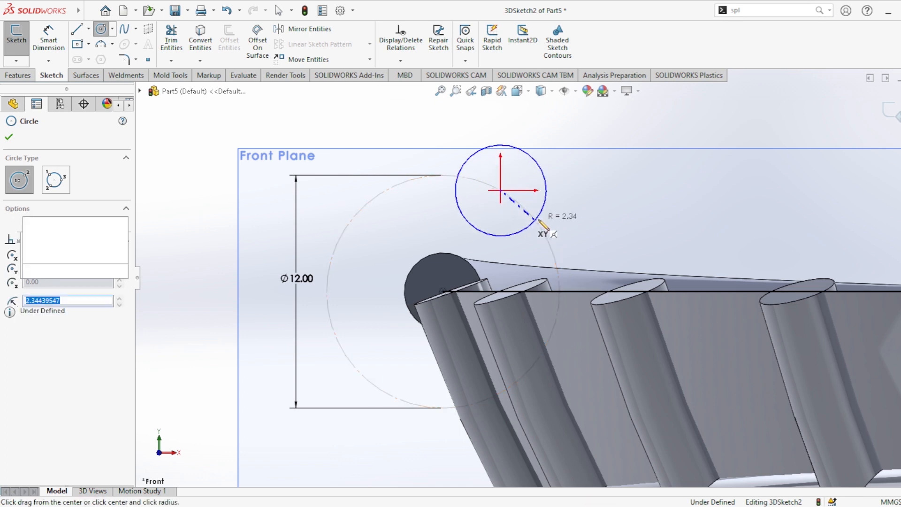
{"action": "left_click", "coordinate": [532, 226]}
{"action": "key", "text": "Escape"}
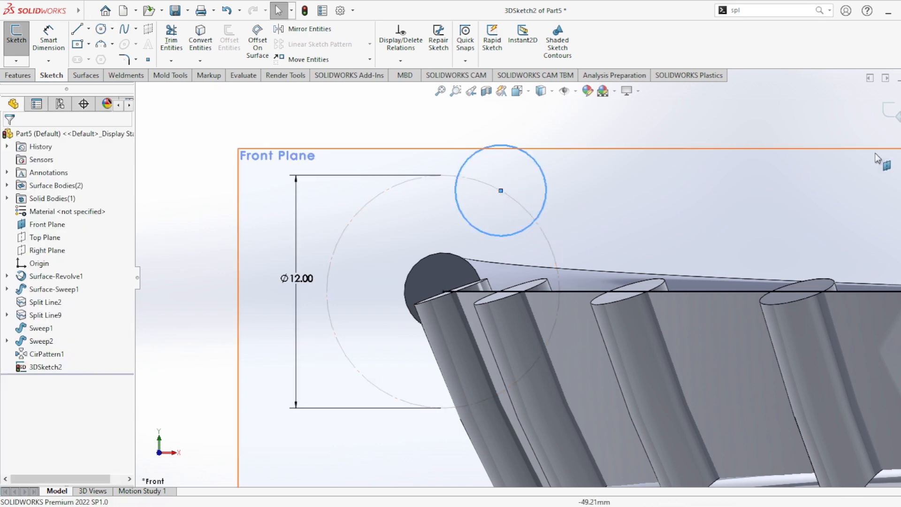
- Make the small circle's centre coincident with the 12 mm construction circle
{"action": "left_click", "coordinate": [502, 194]}
{"action": "left_click", "coordinate": [501, 191], "text": "ctrl"}
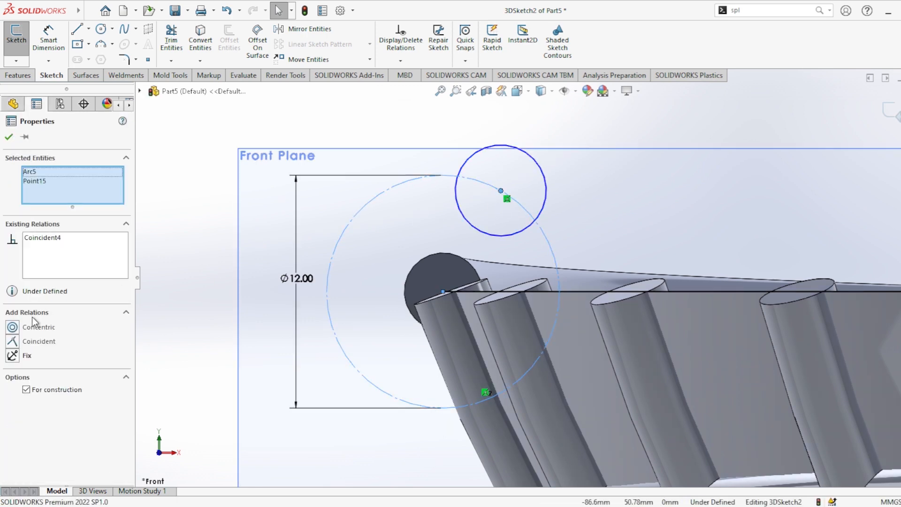
{"action": "left_click", "coordinate": [13, 341]}
{"action": "left_click", "coordinate": [8, 137]}
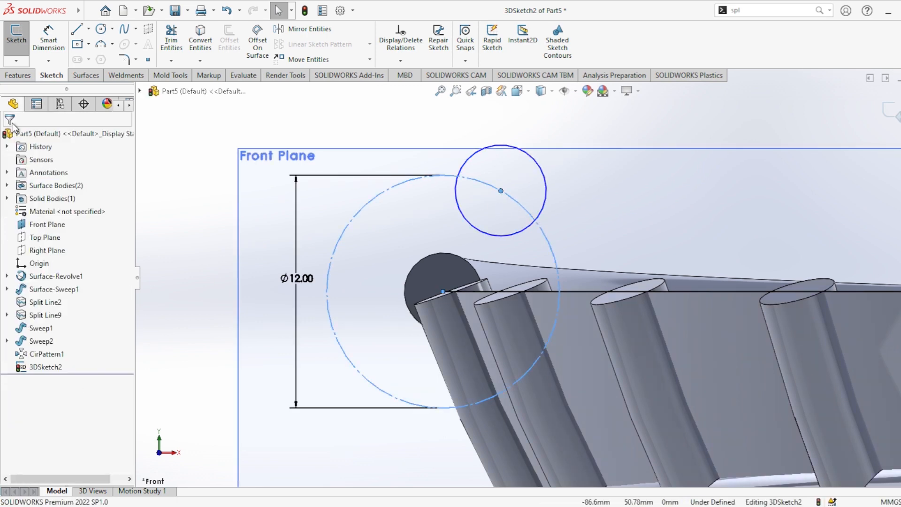
- Dimension the small circle to a diameter of 5 mm and exit the 3D sketch
{"action": "left_click", "coordinate": [48, 40]}
{"action": "left_click", "coordinate": [544, 207]}
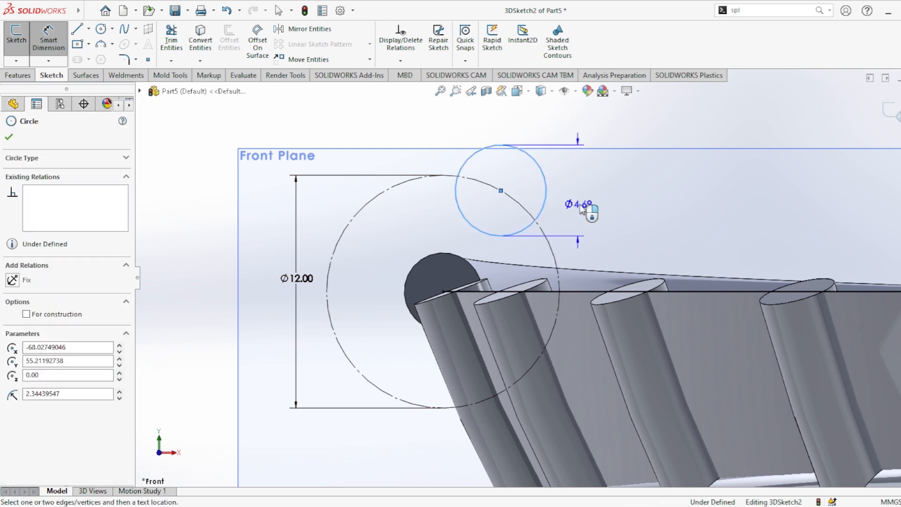
{"action": "left_click", "coordinate": [587, 202]}
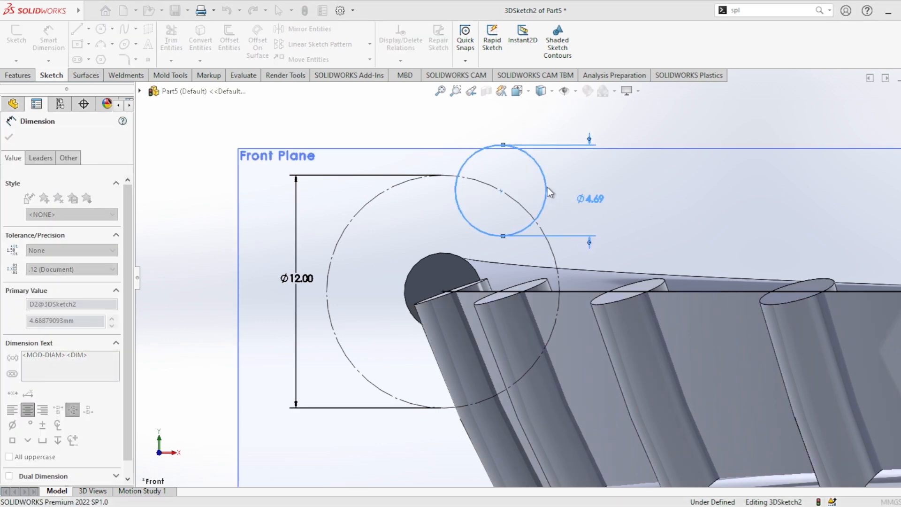
{"action": "type", "text": "5.00mm"}
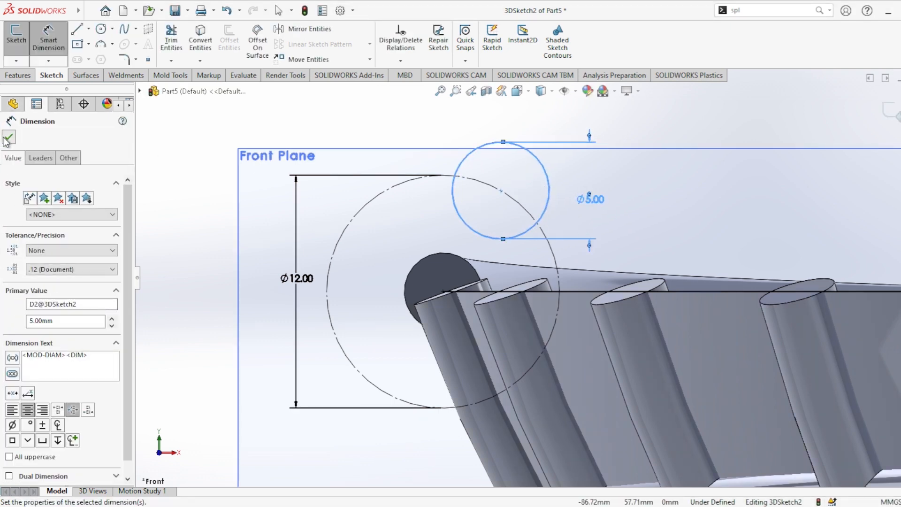
{"action": "left_click", "coordinate": [9, 137]}
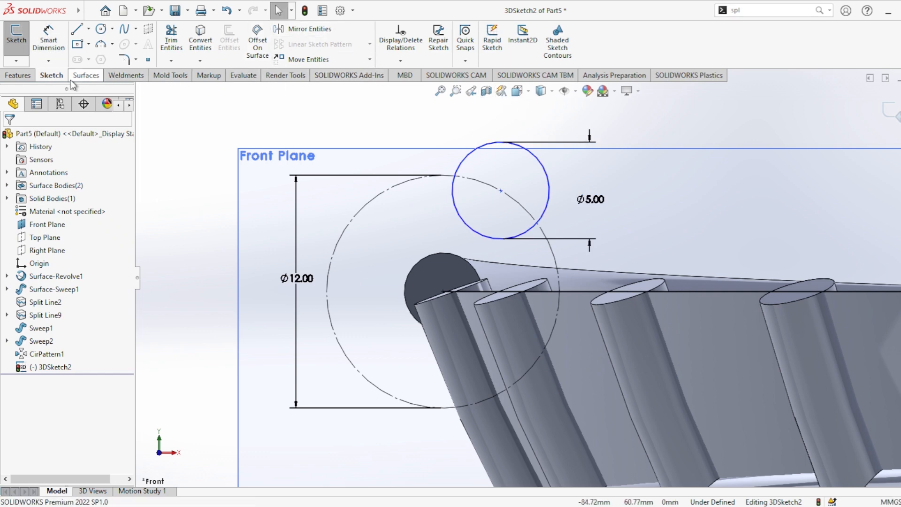
{"action": "left_click", "coordinate": [18, 75]}
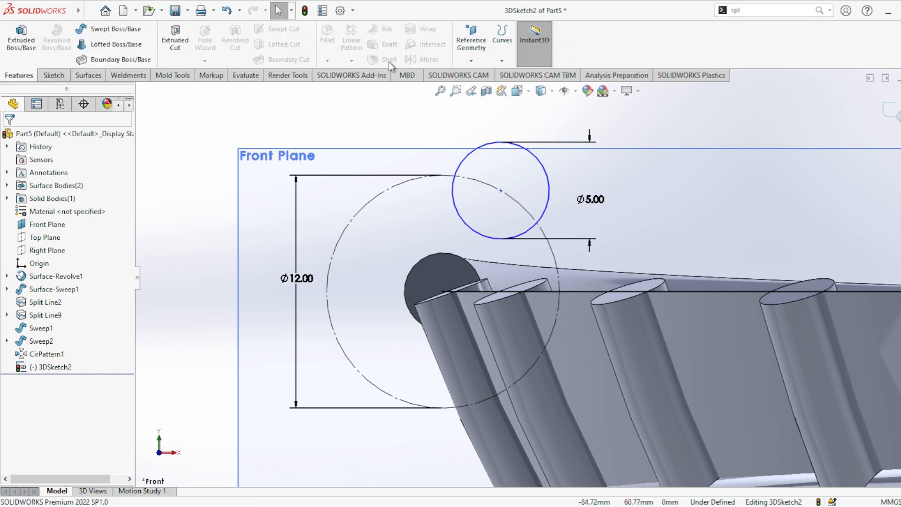
{"action": "left_click", "coordinate": [888, 111]}
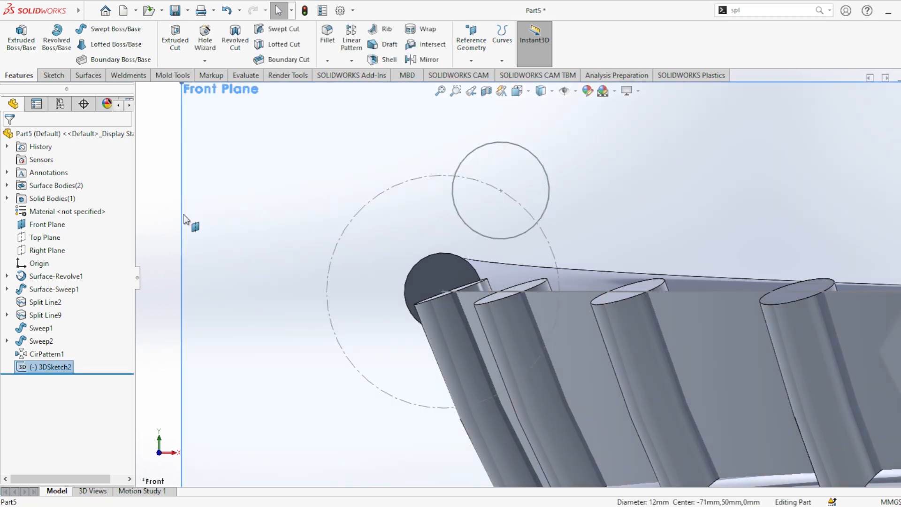
{"action": "left_click", "coordinate": [195, 227]}
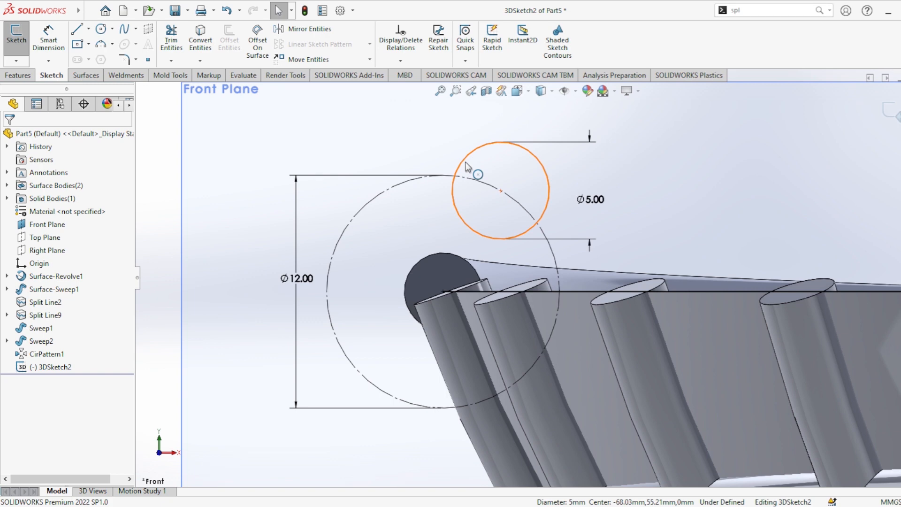
{"action": "left_click", "coordinate": [466, 163]}
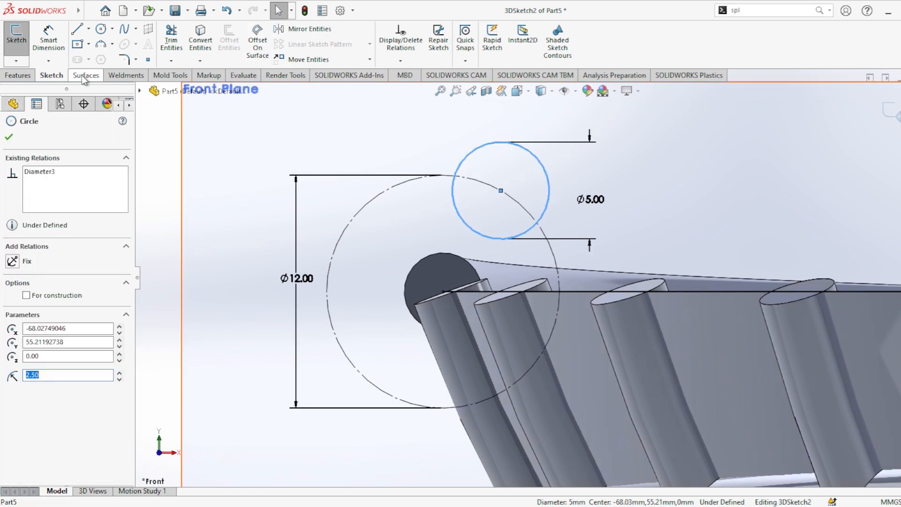
{"action": "scroll", "coordinate": [78, 79], "scroll_direction": "up", "scroll_amount": 1}
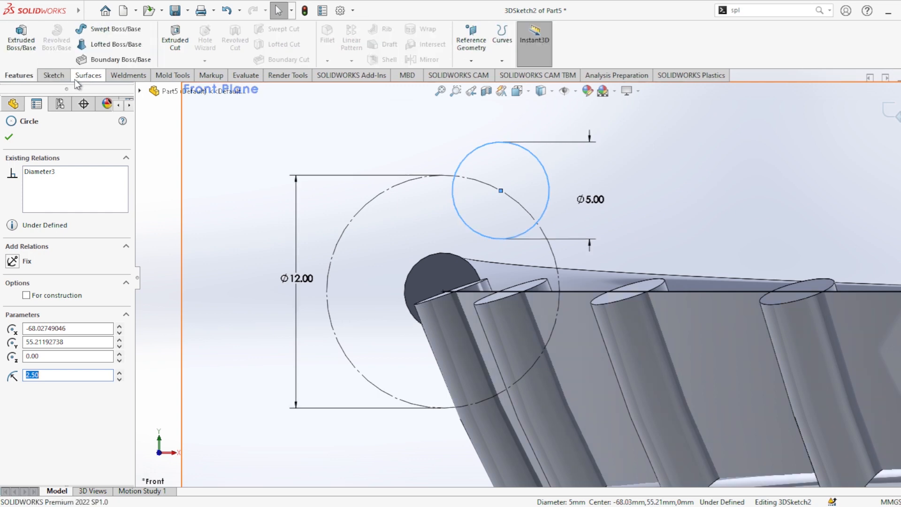
{"action": "scroll", "coordinate": [76, 81], "scroll_direction": "down", "scroll_amount": 1}
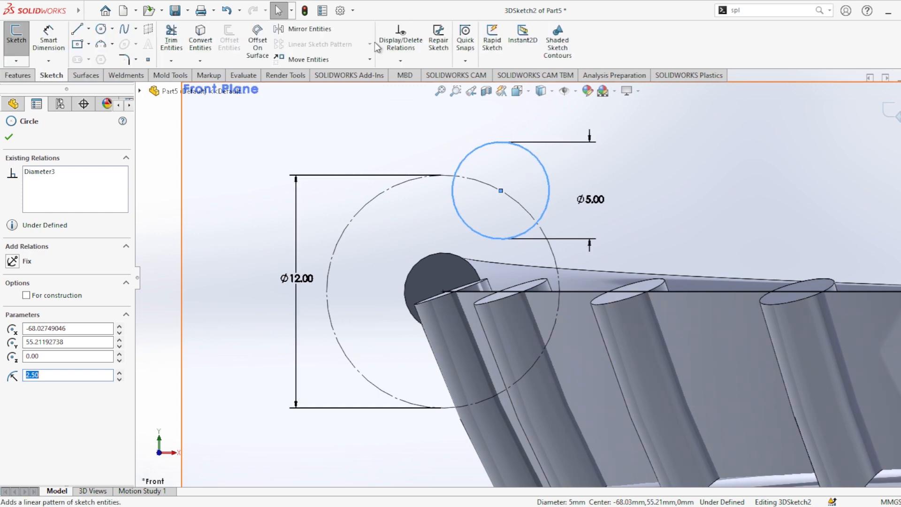
{"action": "left_click", "coordinate": [38, 105]}
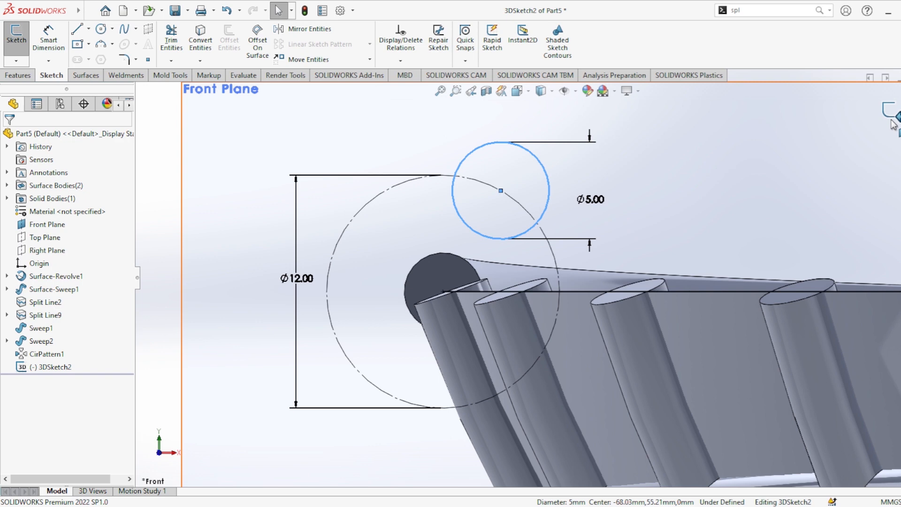
{"action": "left_click", "coordinate": [500, 167]}
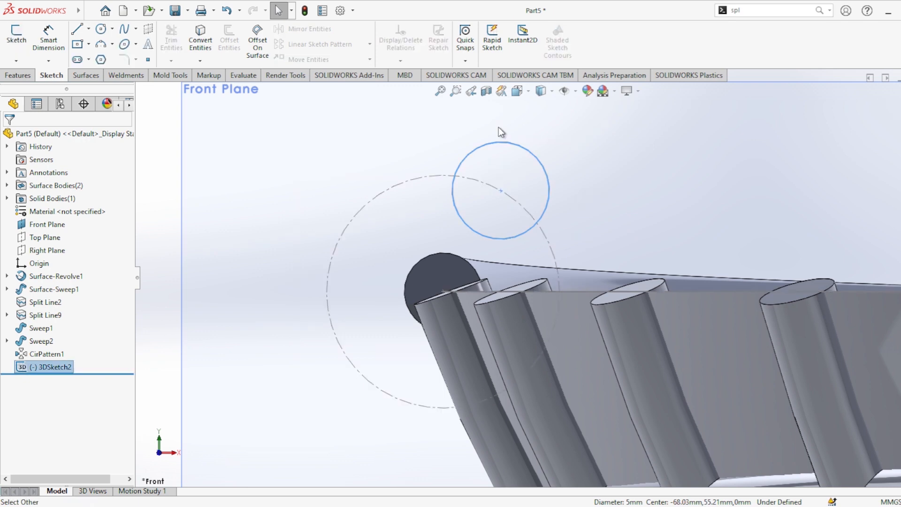
{"action": "left_click", "coordinate": [47, 225]}
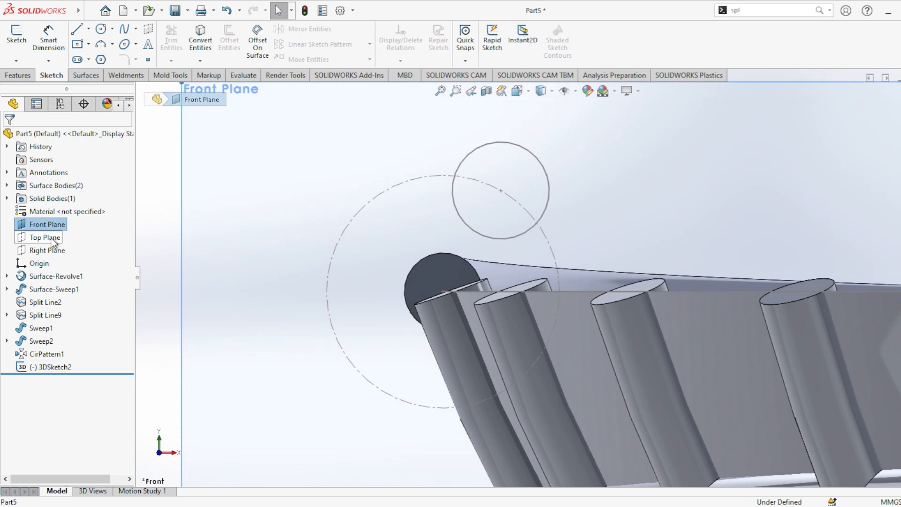
{"action": "left_click", "coordinate": [52, 239]}
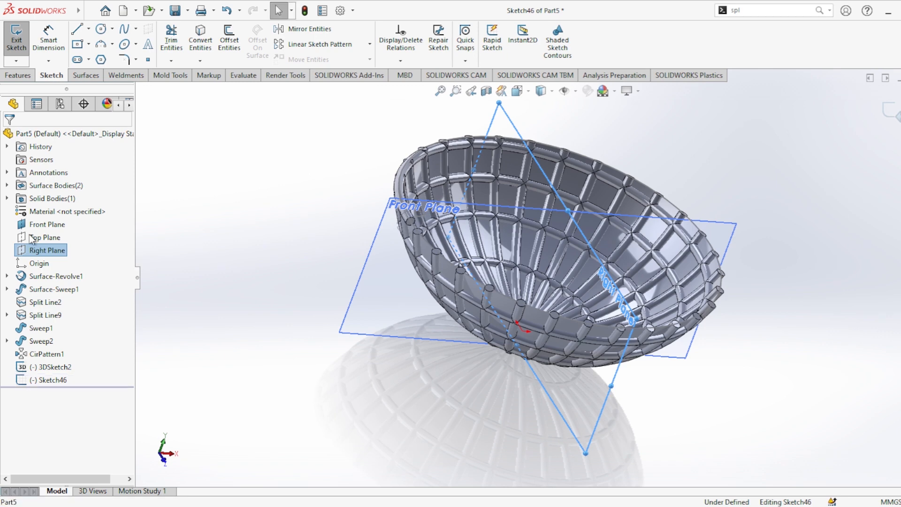
{"action": "left_click", "coordinate": [49, 223]}
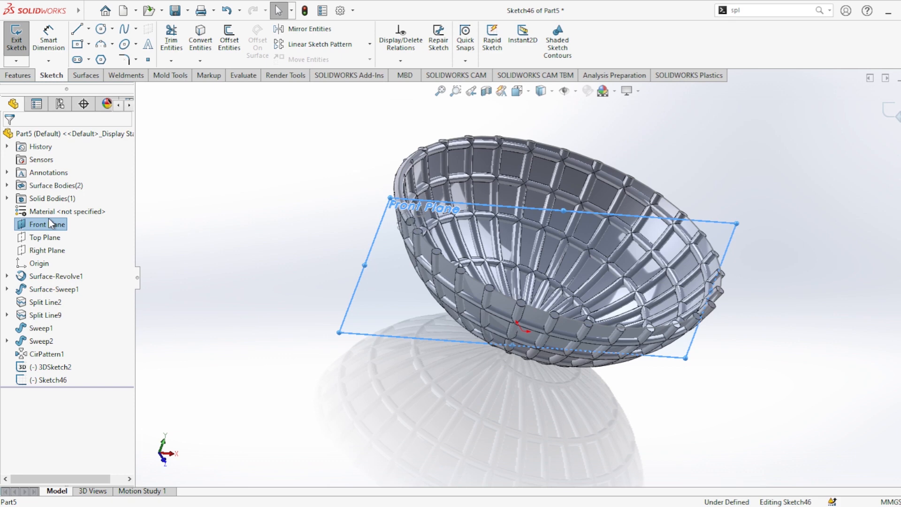
{"action": "left_click", "coordinate": [61, 226]}
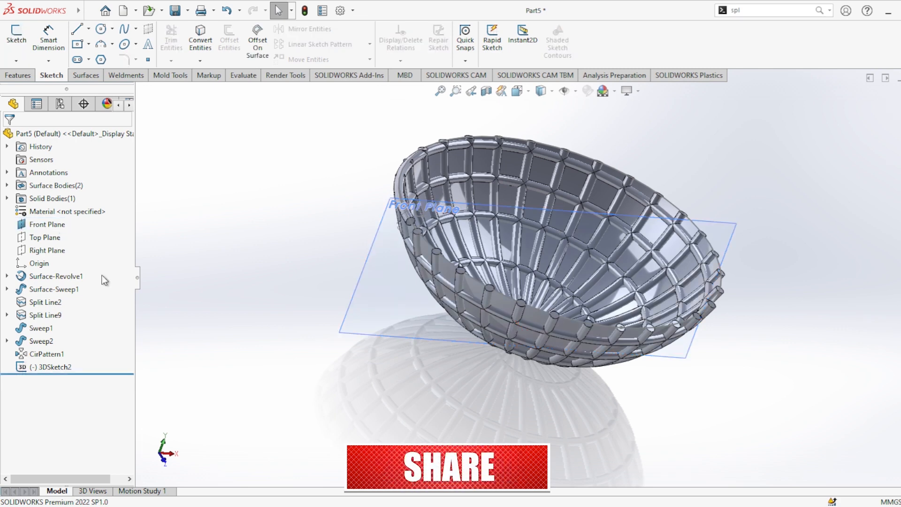
- In a new Front Plane sketch, circular-pattern the 5 mm circle about the 12 mm circle's centre with 7 equally spaced instances over 360 degrees
{"action": "left_click", "coordinate": [383, 215]}
{"action": "key", "text": "ctrl+8"}
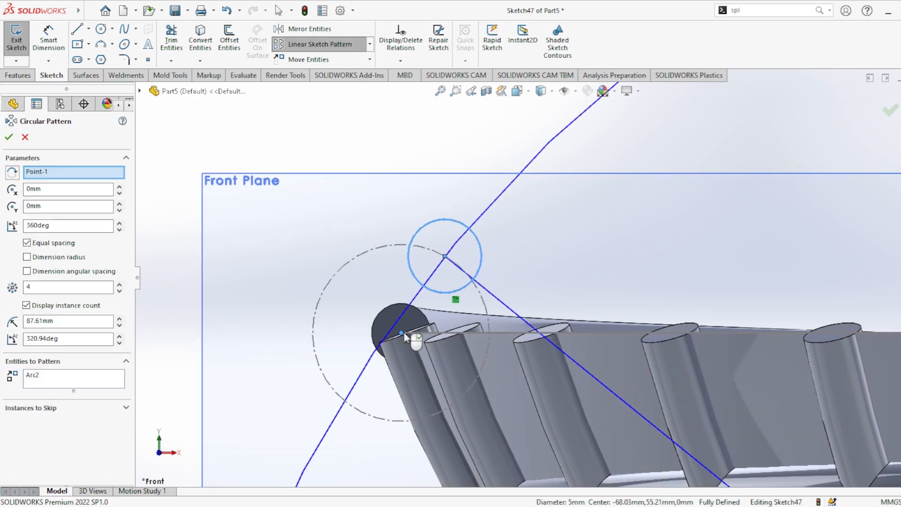
{"action": "left_click", "coordinate": [42, 380]}
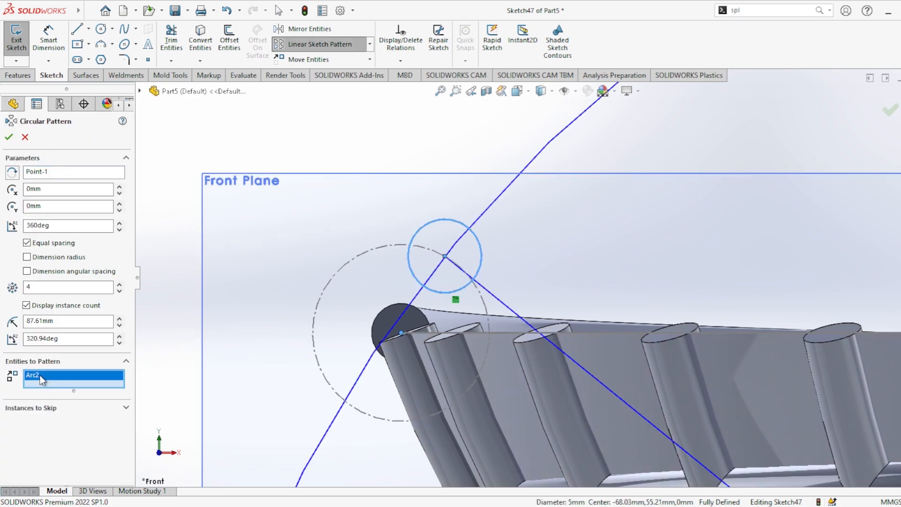
{"action": "key", "text": "Delete"}
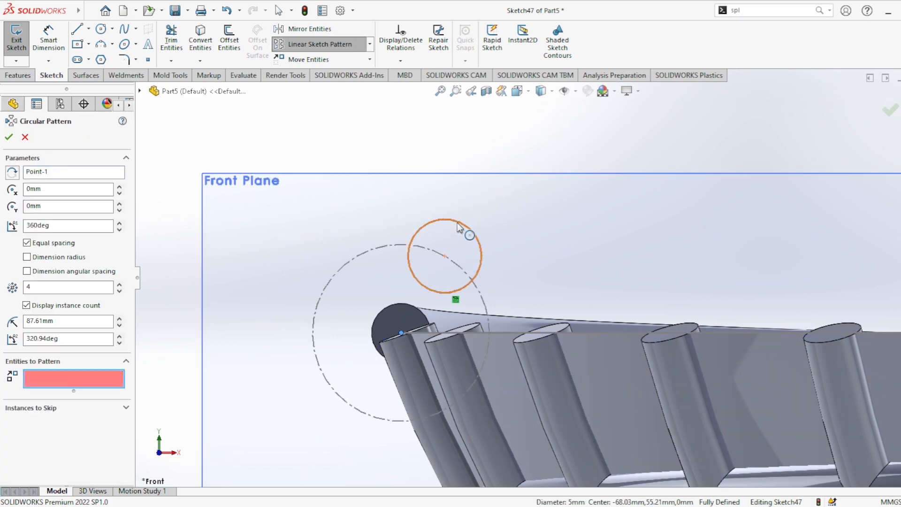
{"action": "left_click", "coordinate": [459, 227]}
{"action": "left_click", "coordinate": [44, 172]}
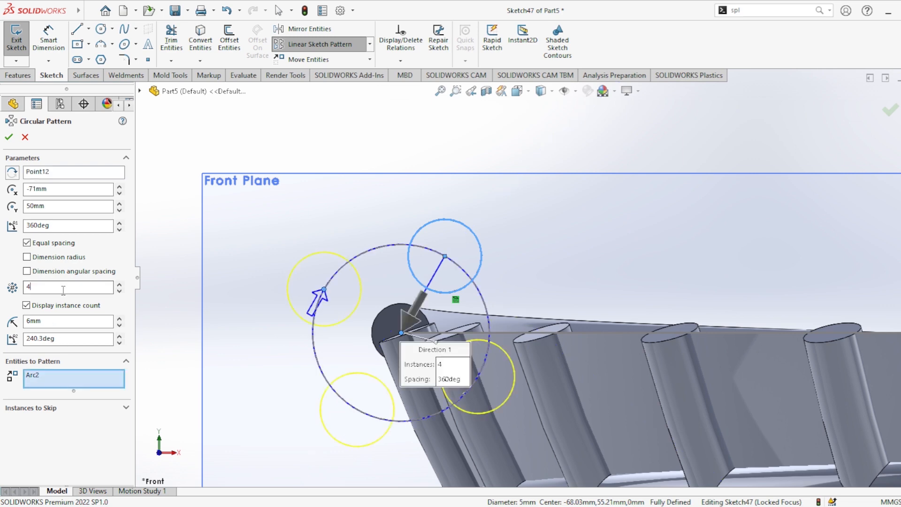
{"action": "left_click_drag", "start_coordinate": [63, 288], "coordinate": [5, 301]}
{"action": "type", "text": "6"}
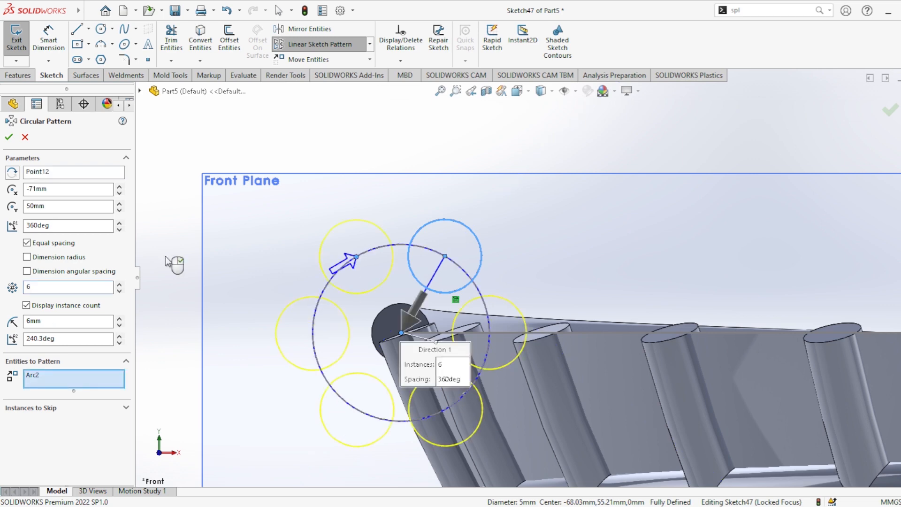
{"action": "left_click", "coordinate": [119, 283]}
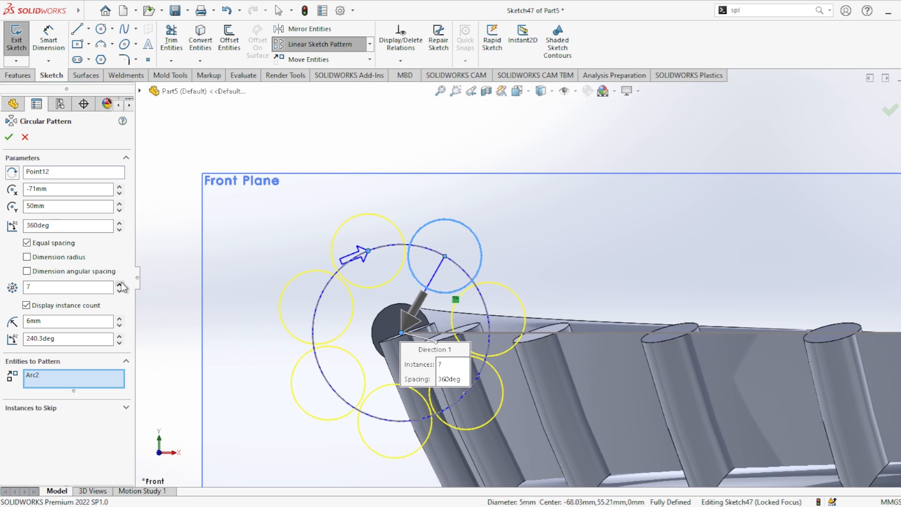
{"action": "left_click", "coordinate": [9, 137]}
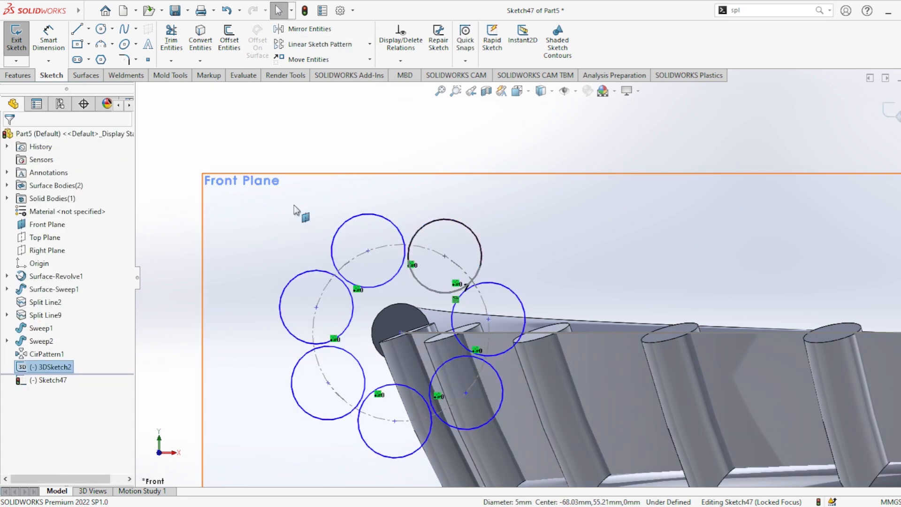
- Make the centre of the patterned circle at the lower right coincident with the 12 mm construction circle
{"action": "scroll", "coordinate": [294, 205], "scroll_direction": "up", "scroll_amount": 3}
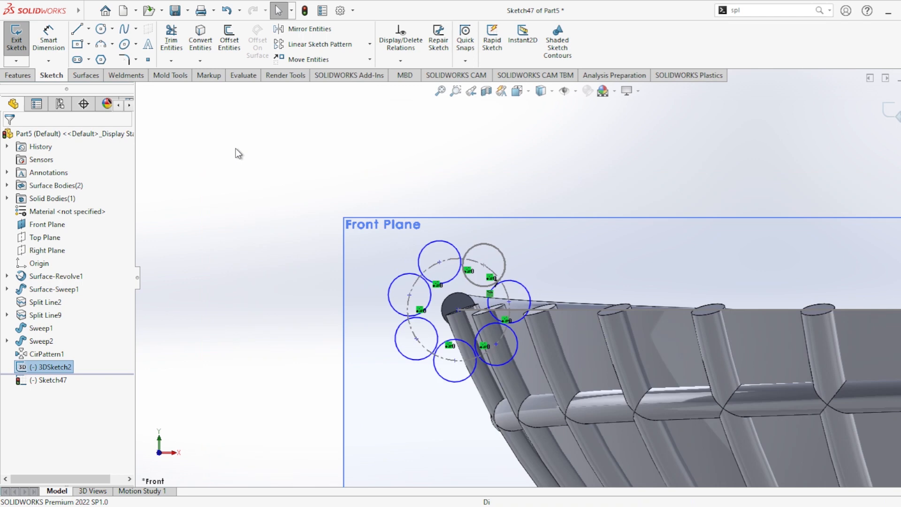
{"action": "scroll", "coordinate": [491, 350], "scroll_direction": "down", "scroll_amount": 5}
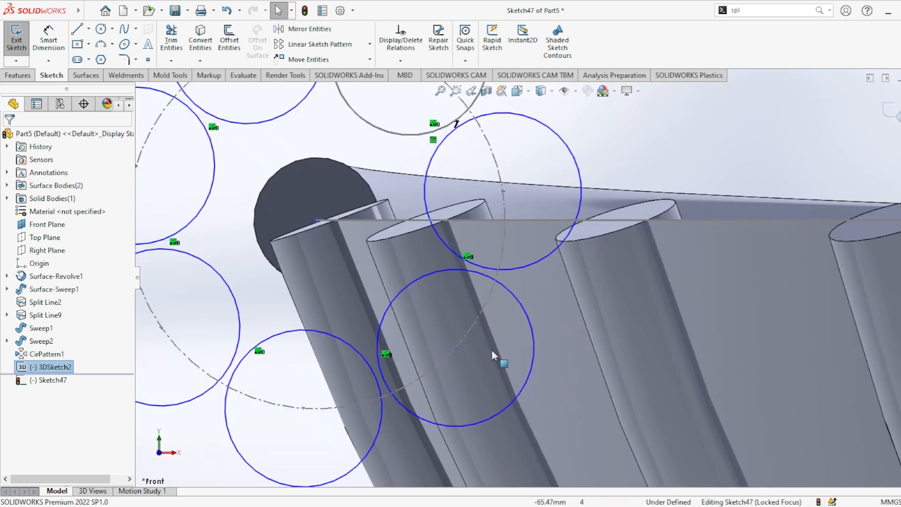
{"action": "left_click", "coordinate": [399, 300]}
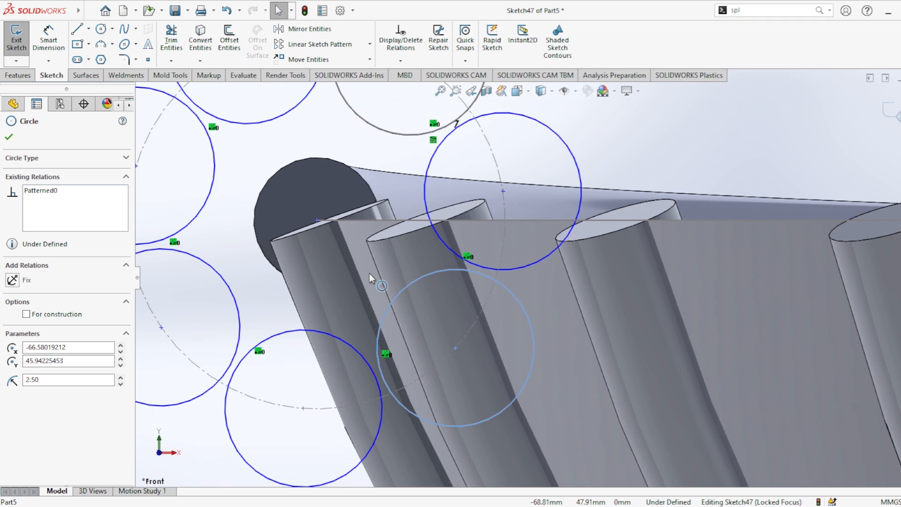
{"action": "left_click", "coordinate": [460, 339]}
{"action": "left_click", "coordinate": [455, 350]}
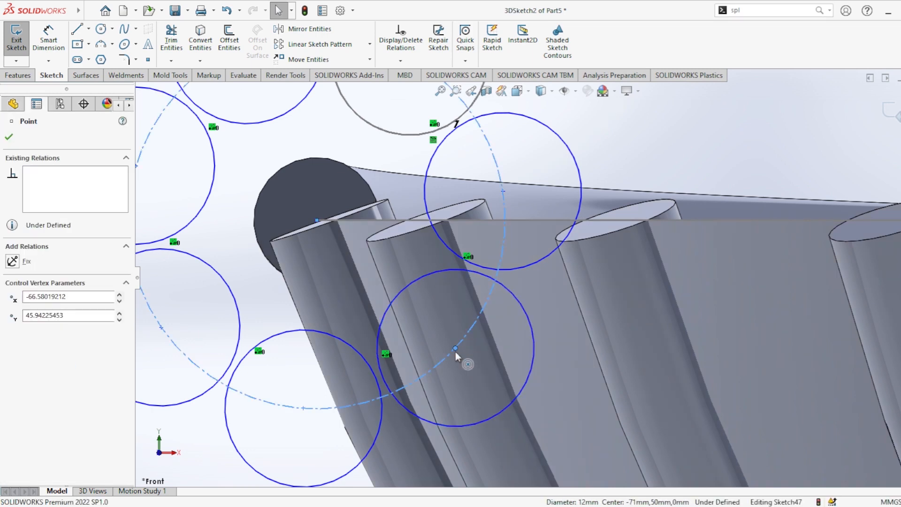
{"action": "left_click", "coordinate": [456, 349], "text": "ctrl"}
{"action": "left_click", "coordinate": [39, 341]}
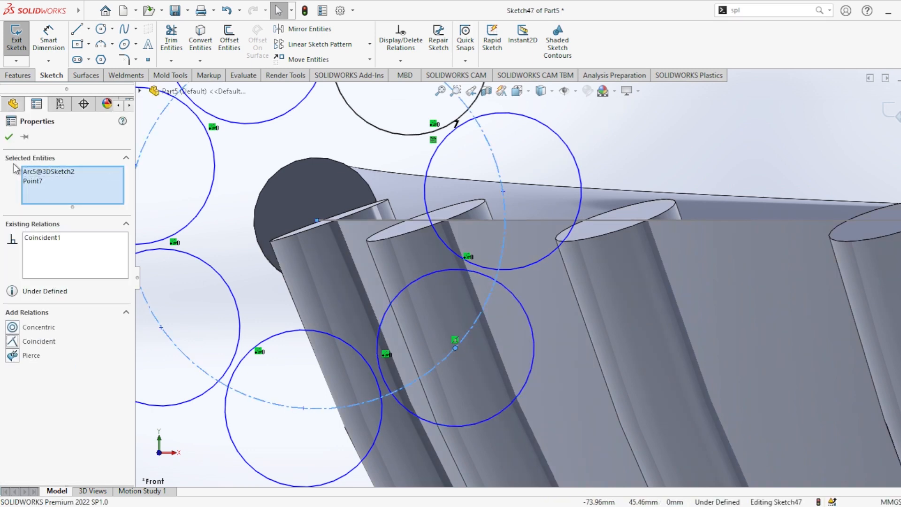
- Make the centre of the lowest patterned circle coincident with the 12 mm construction circle
{"action": "left_click", "coordinate": [8, 137]}
{"action": "left_click", "coordinate": [268, 335]}
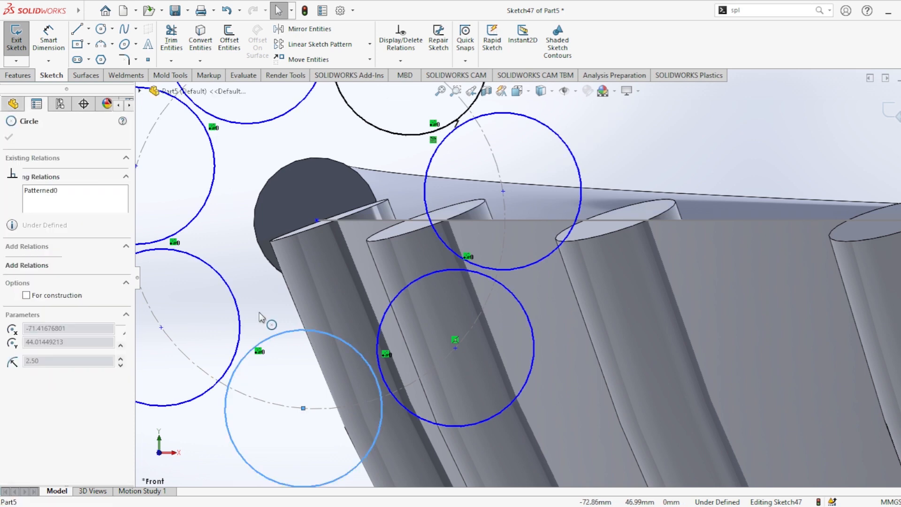
{"action": "left_click", "coordinate": [304, 408]}
{"action": "left_click", "coordinate": [321, 408], "text": "ctrl"}
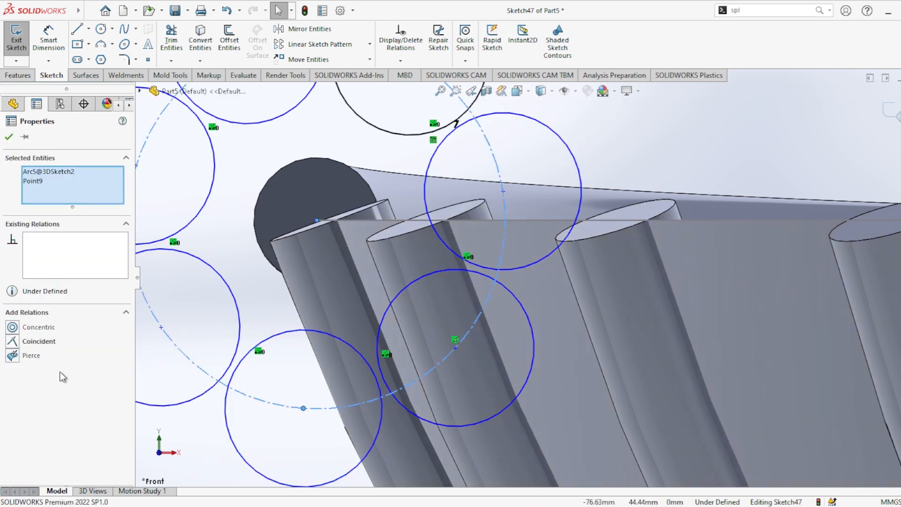
{"action": "left_click", "coordinate": [13, 341]}
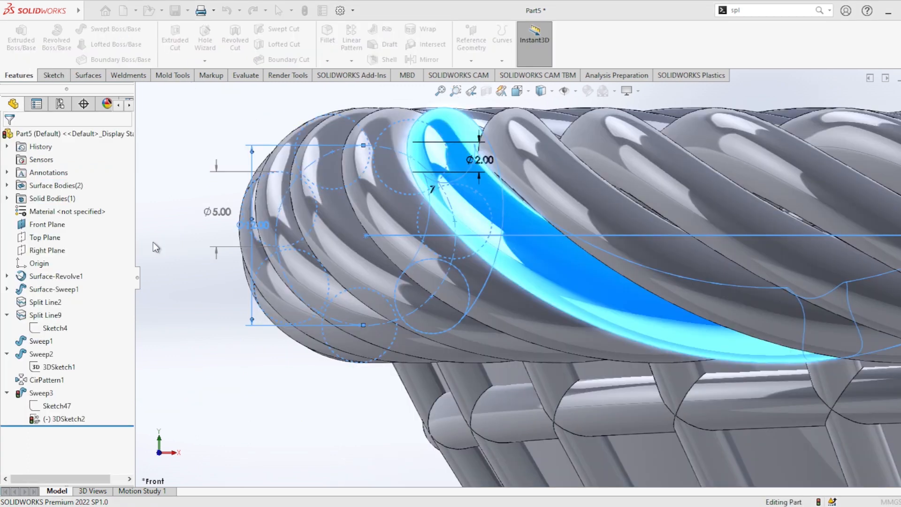
- Open the 5 mm diameter dimension of the rim sweep's small circle for editing
{"action": "left_click", "coordinate": [222, 212]}
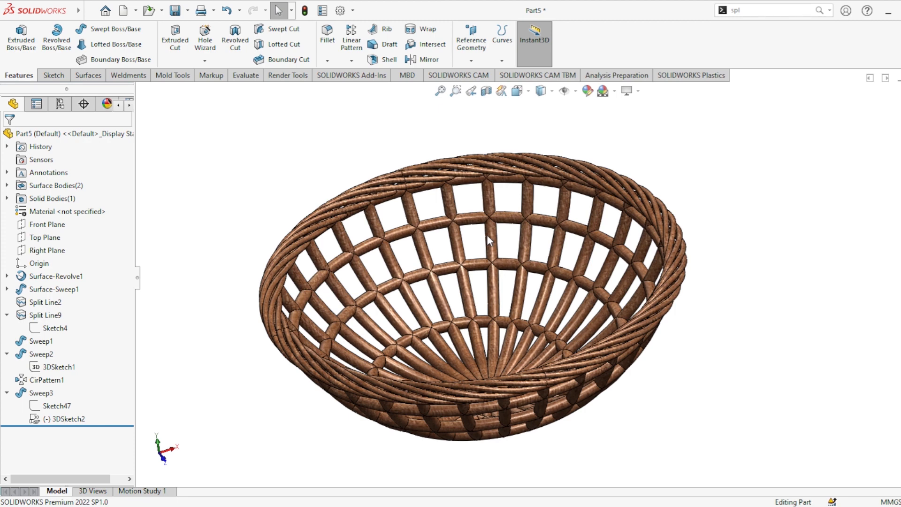
{"action": "middle_click_drag", "start_coordinate": [486, 235], "coordinate": [737, 322]}
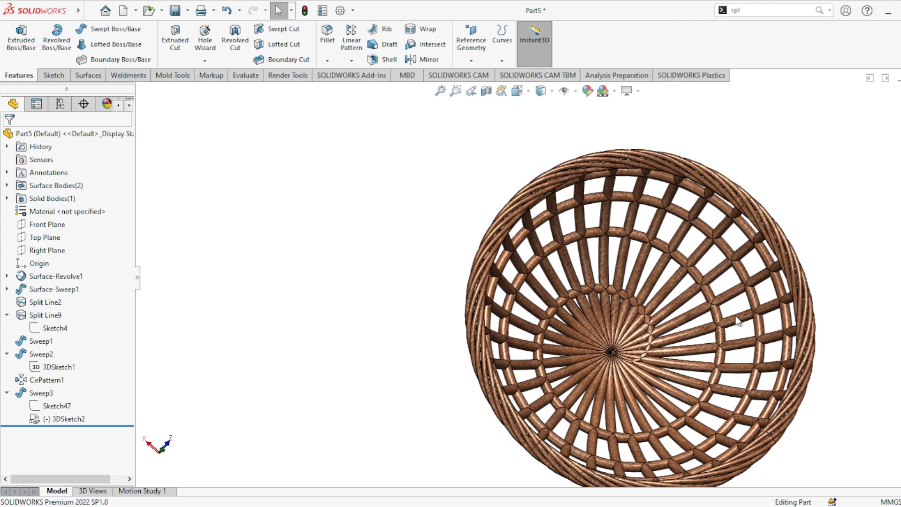
{"action": "middle_click_drag", "start_coordinate": [737, 321], "coordinate": [500, 371]}
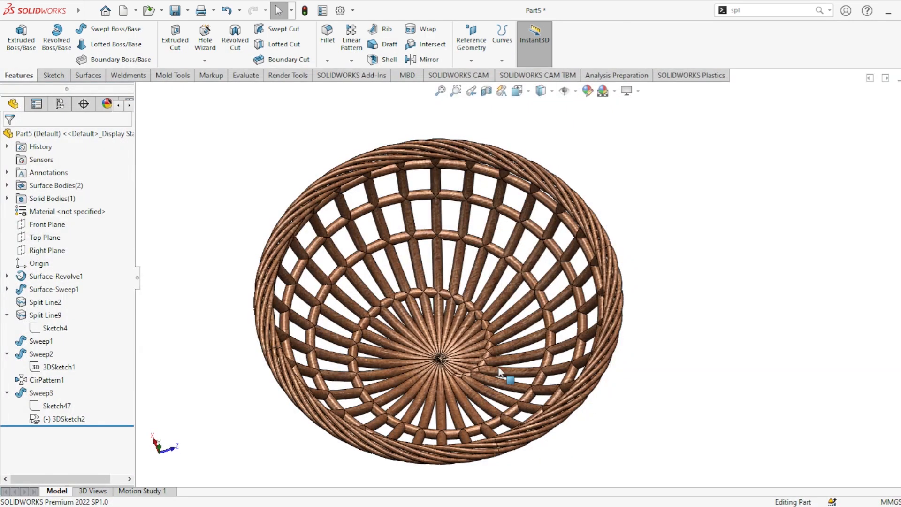